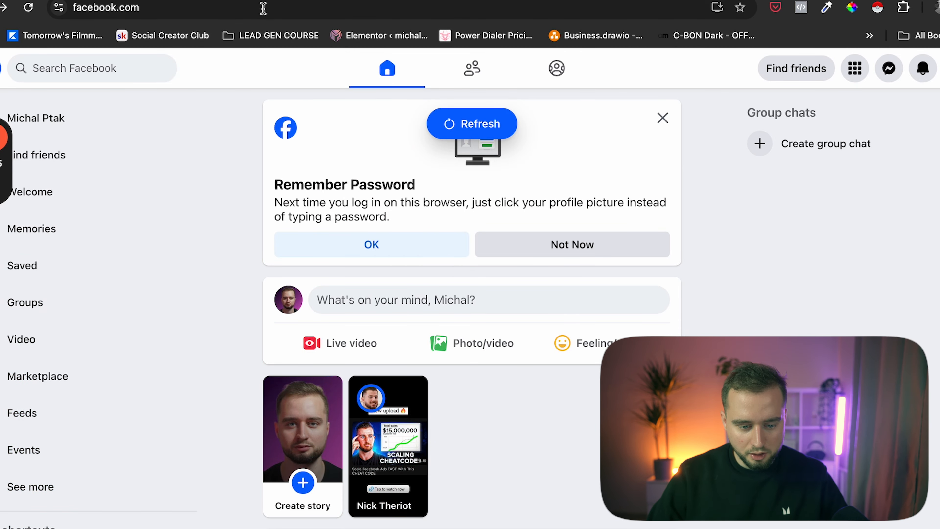
- Go to the Meta business site at business.facebook.com and start creating a business account
left_click(263, 8)
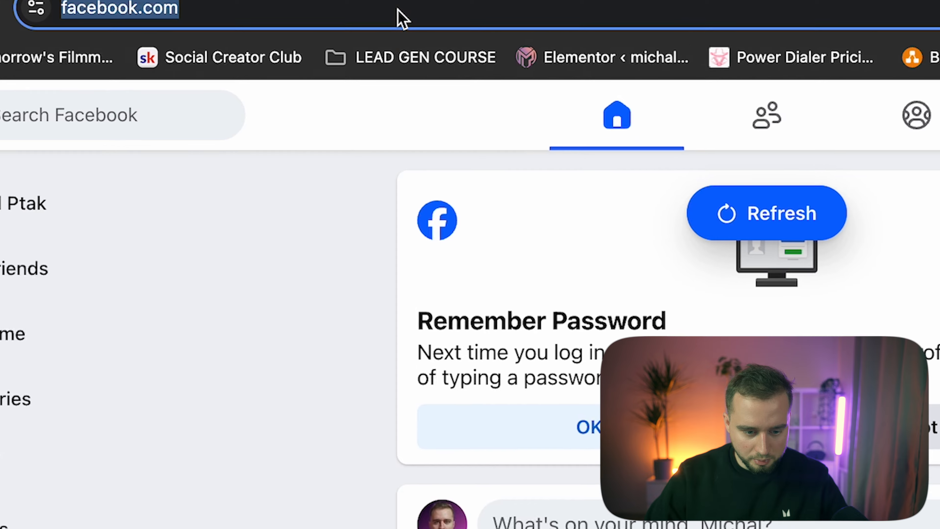
type("bus")
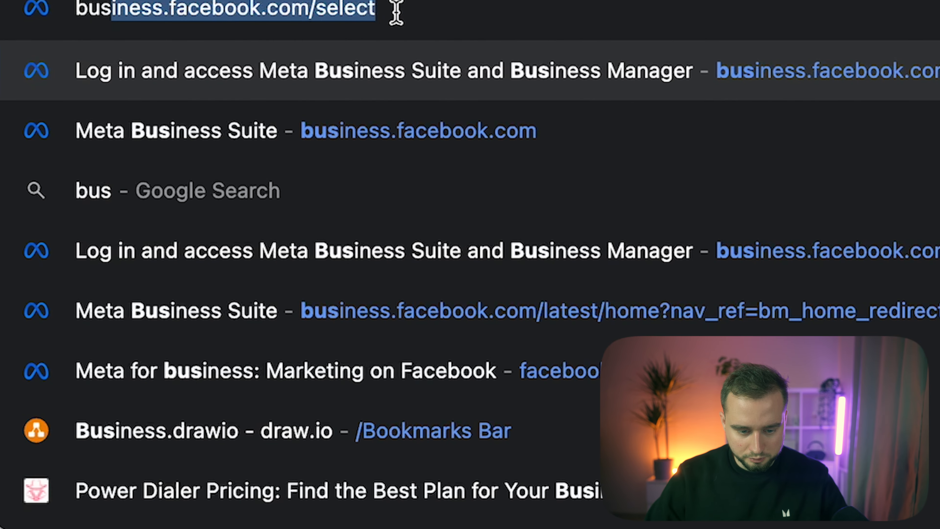
key("Right")
key("Return")
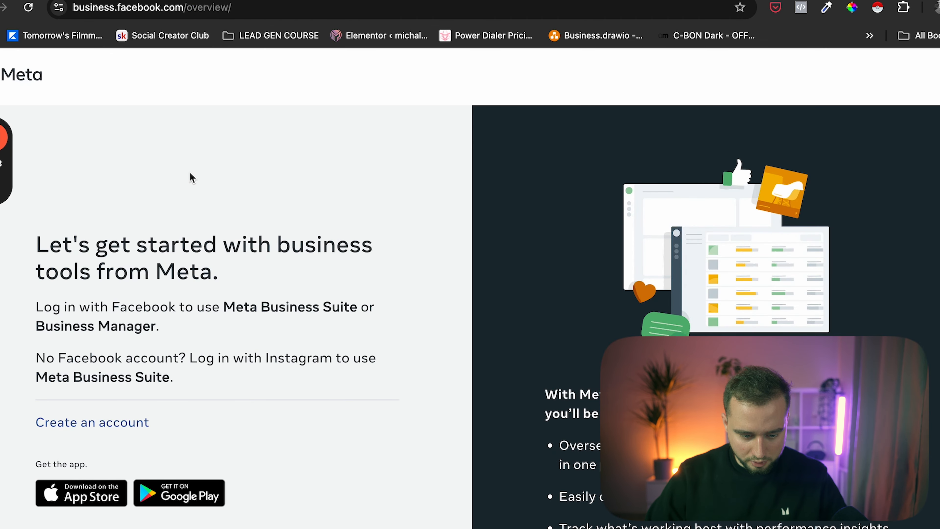
scroll(189, 172, "down", 2)
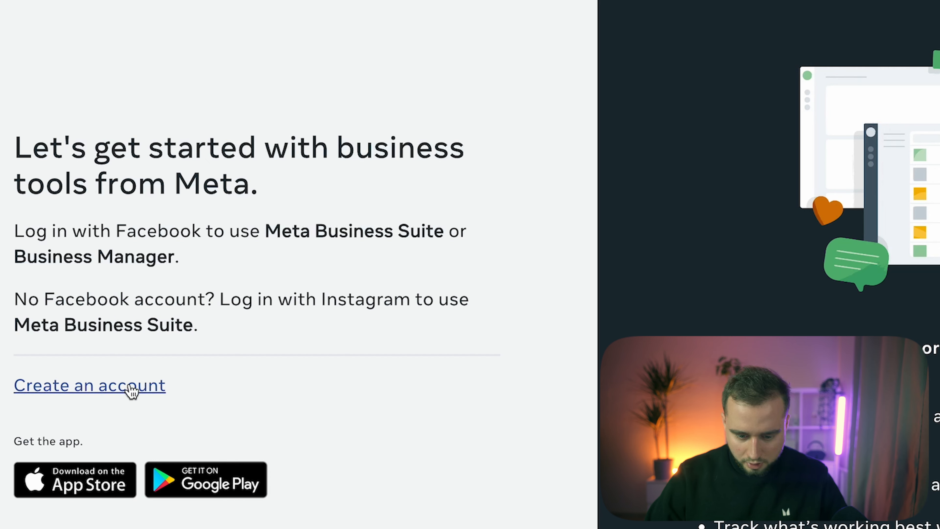
left_click(130, 389)
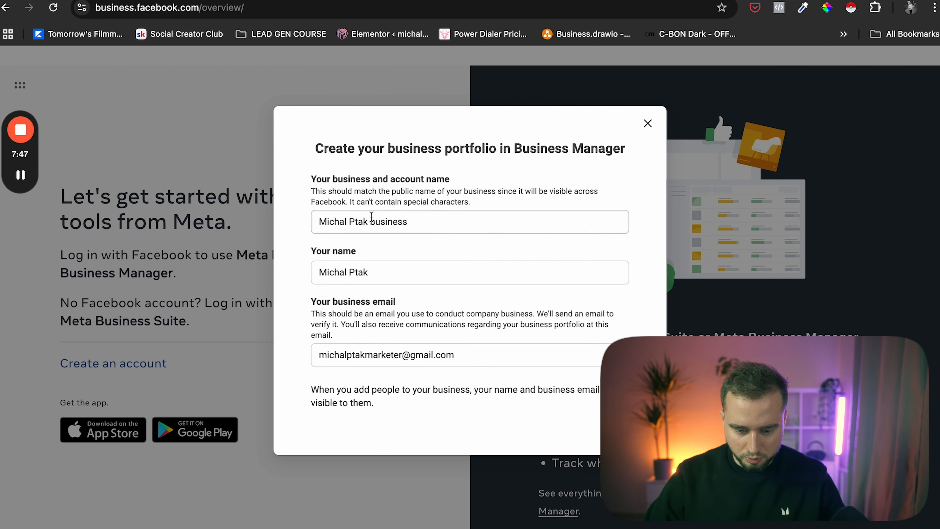
- Complete the business portfolio form with business name, own name and business e-mail, and confirm the address from Facebook's message in Gmail
left_click(367, 220)
key("ctrl+a")
left_click(431, 189)
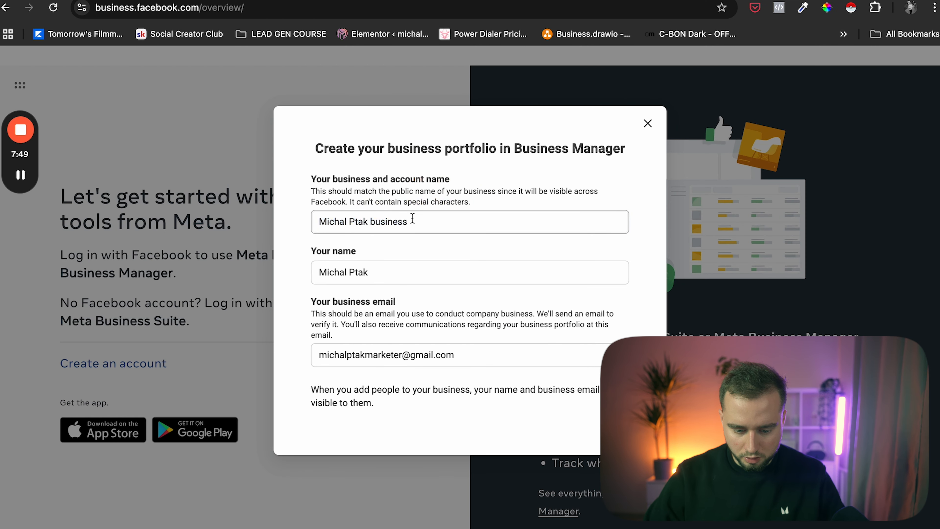
left_click(377, 359)
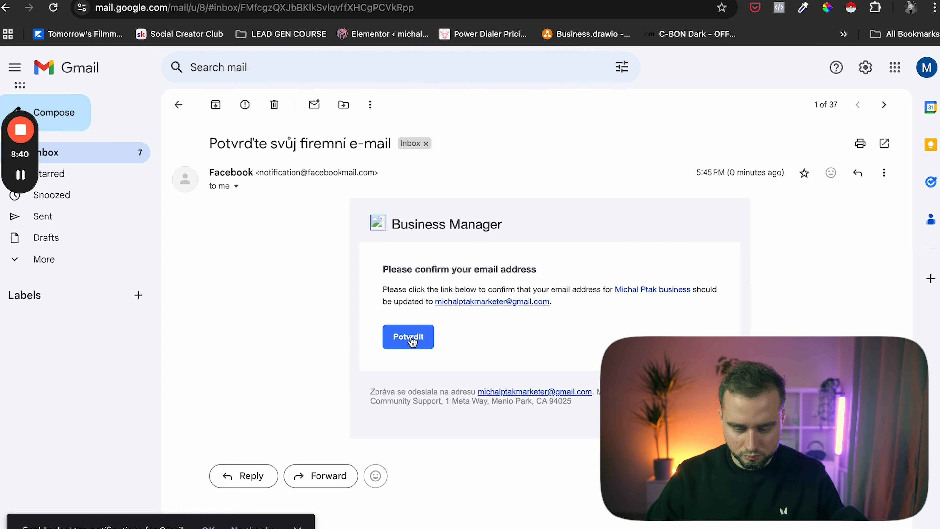
left_click(411, 338)
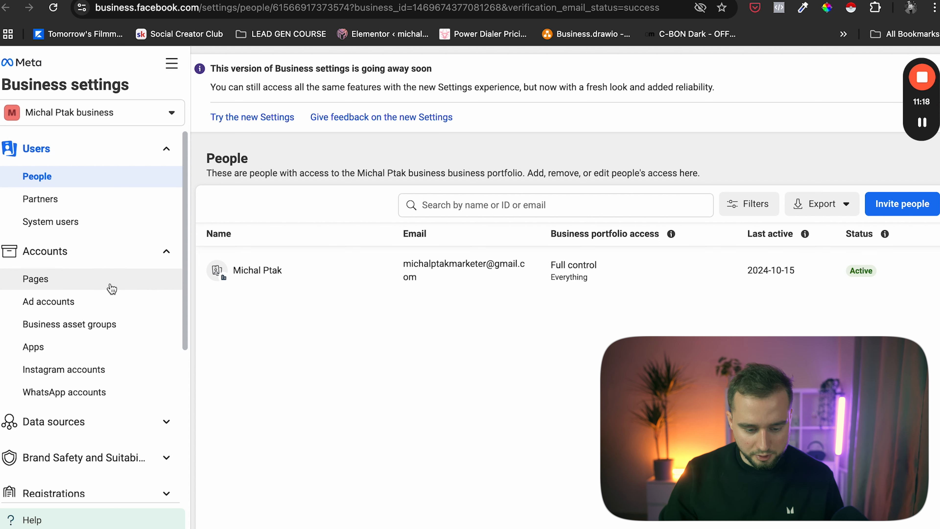
- In the Pages settings, find the existing marketing Page by name and add it to the business portfolio as an owned Page
left_click(111, 289)
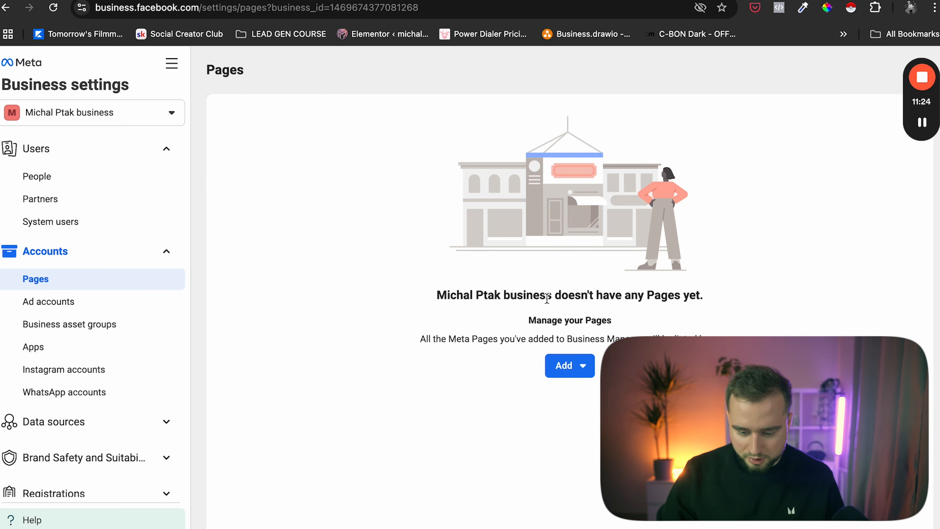
left_click_drag(517, 296, 686, 316)
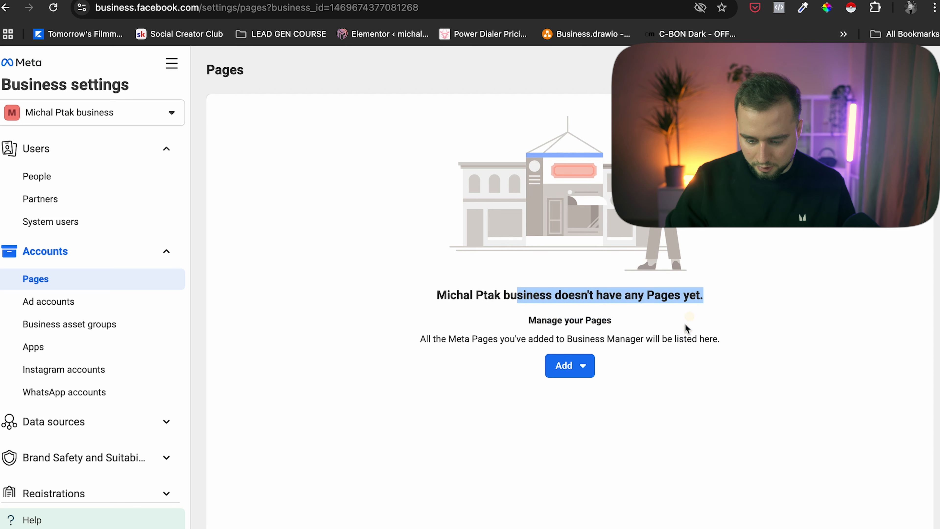
left_click(619, 412)
left_click(563, 370)
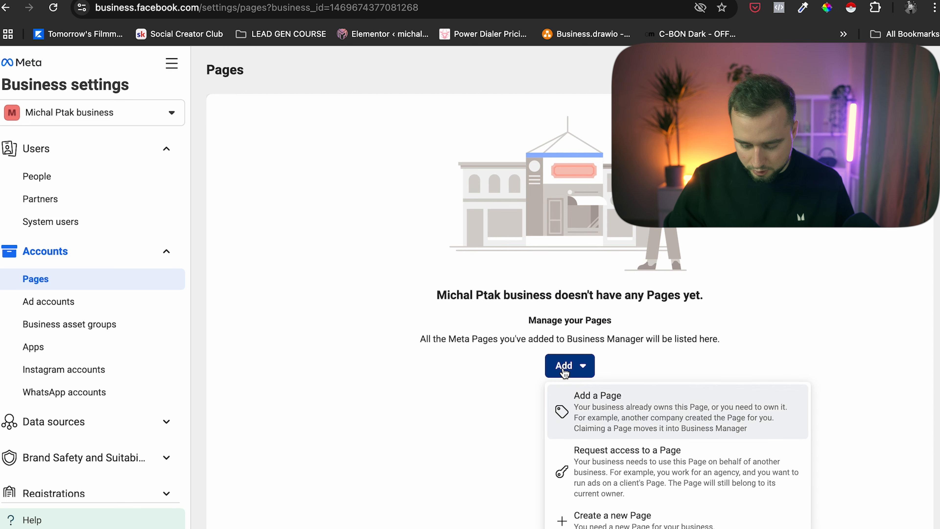
left_click(637, 418)
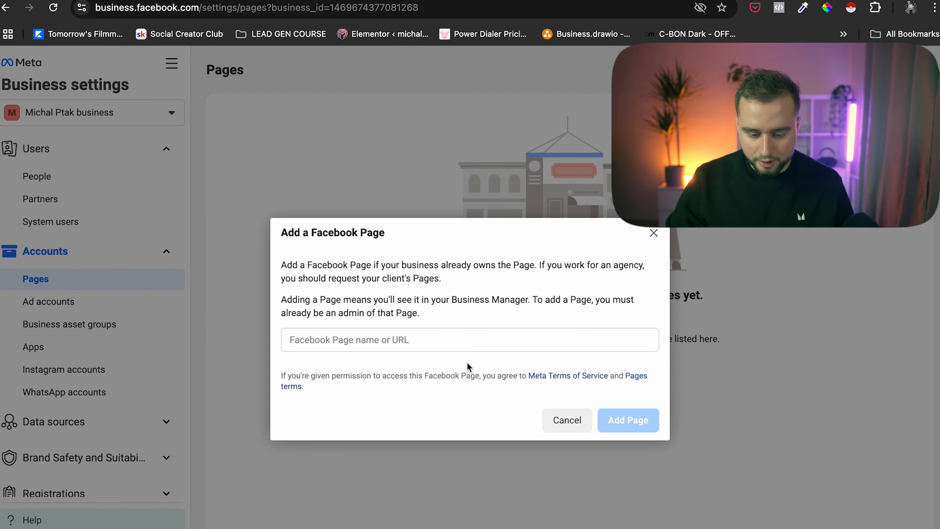
left_click(410, 343)
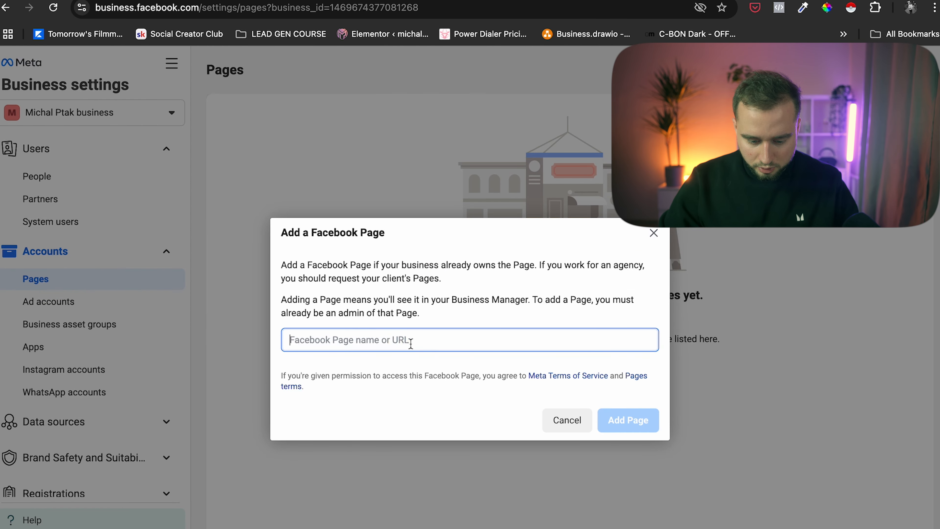
type("micha")
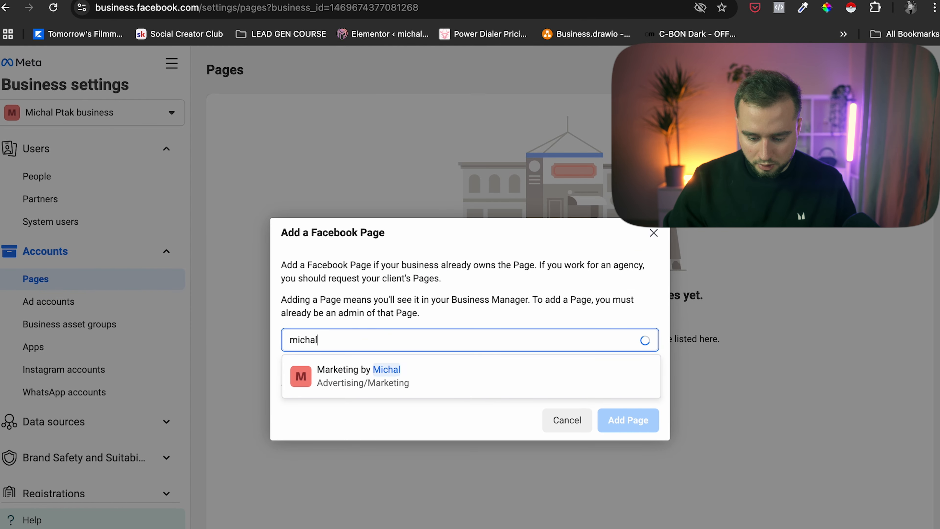
type("l")
left_click(347, 379)
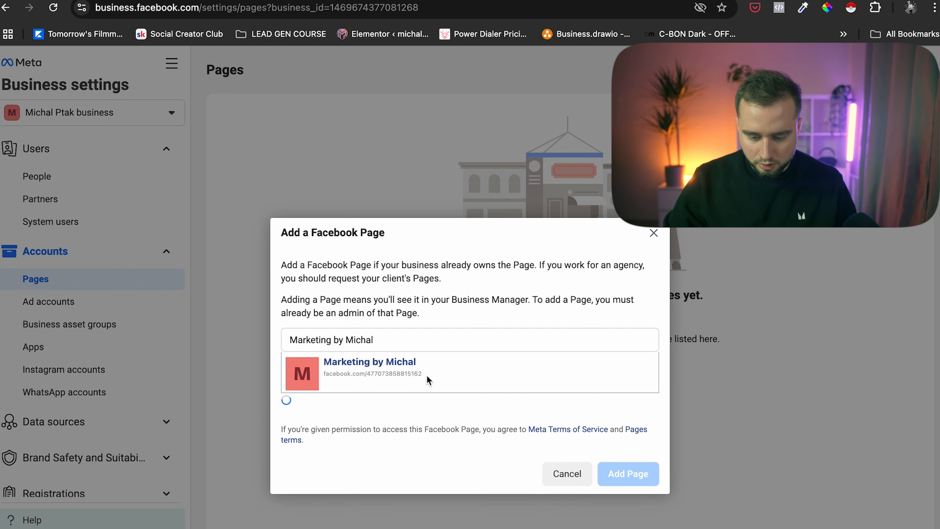
left_click(636, 469)
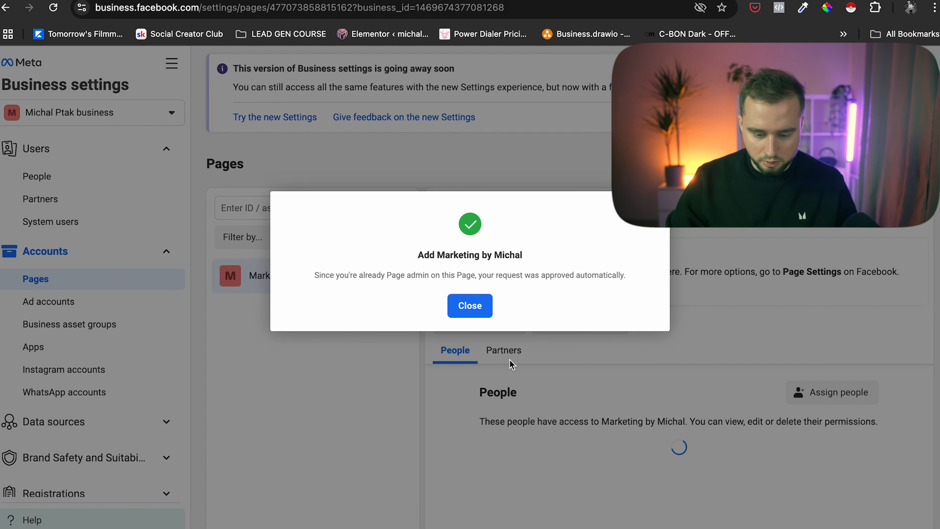
left_click(472, 306)
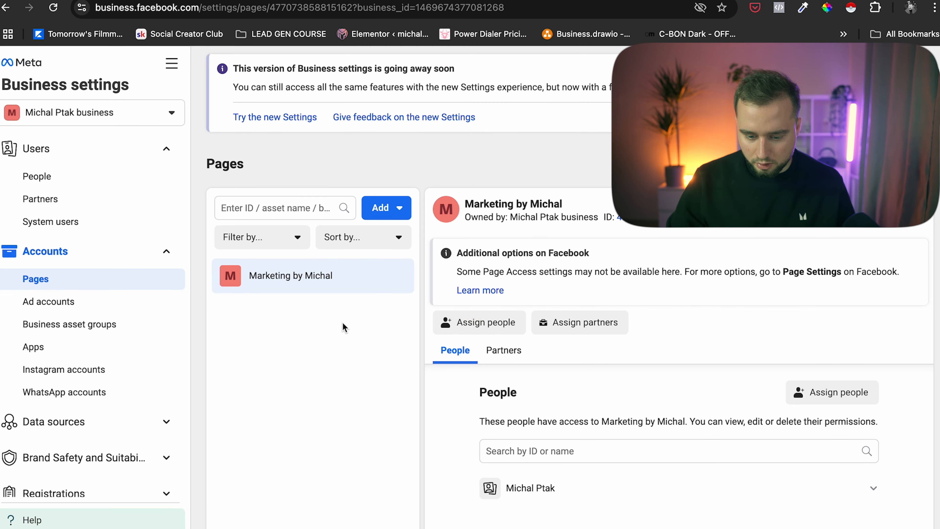
- Examine the details form for creating a new Facebook Page, and close it without creating one
left_click(397, 211)
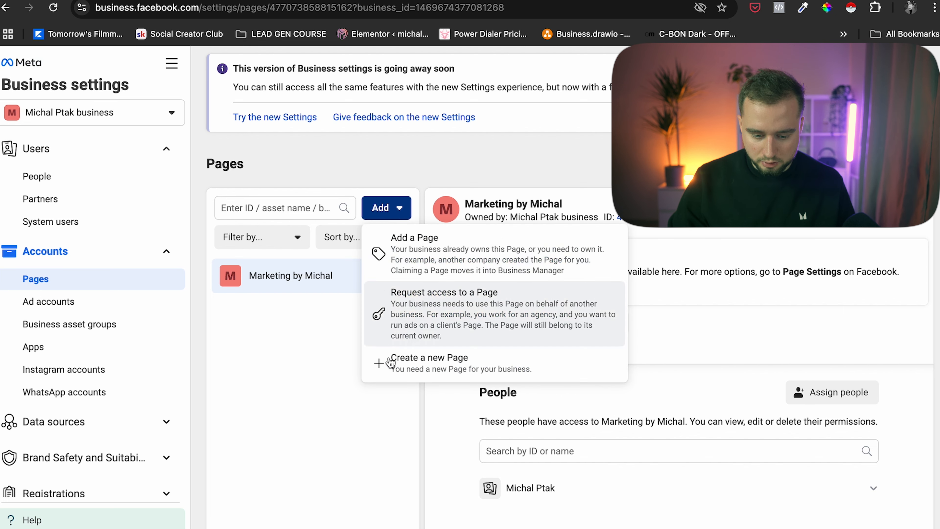
left_click(475, 368)
scroll(470, 213, "down", 1)
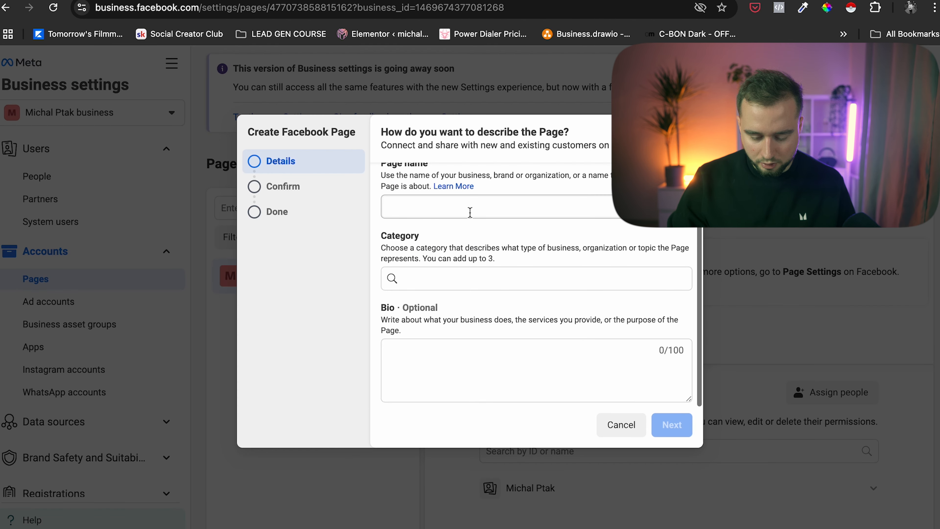
scroll(446, 248, "up", 1)
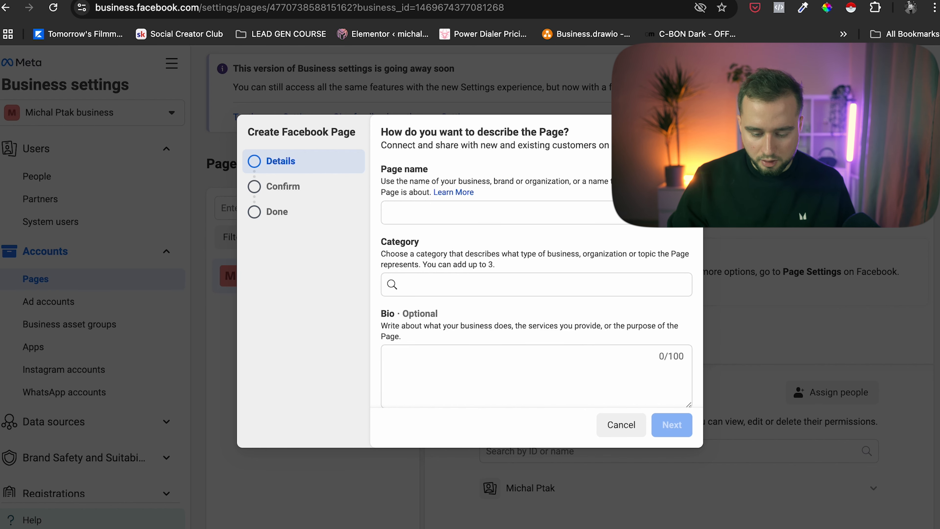
key("Escape")
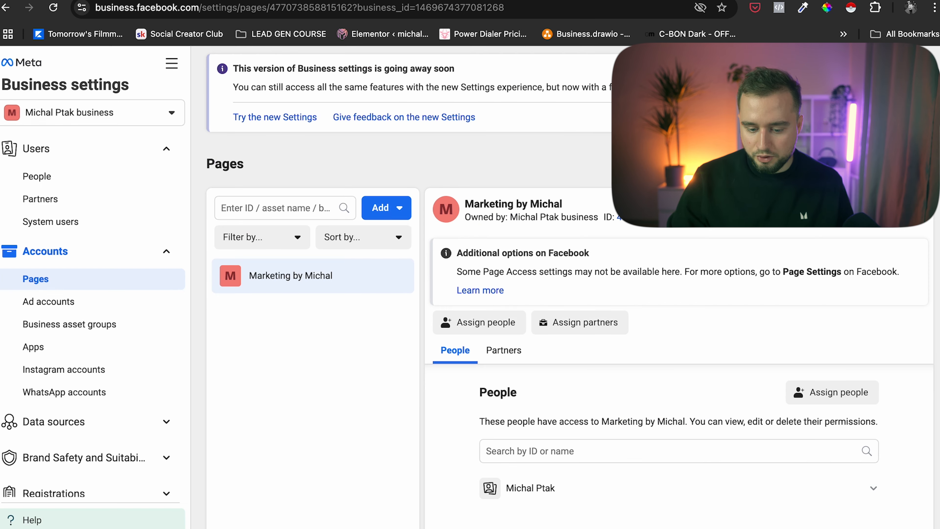
- Examine the request for access to another business's Page and its primary Page choices, and close the request
left_click(385, 208)
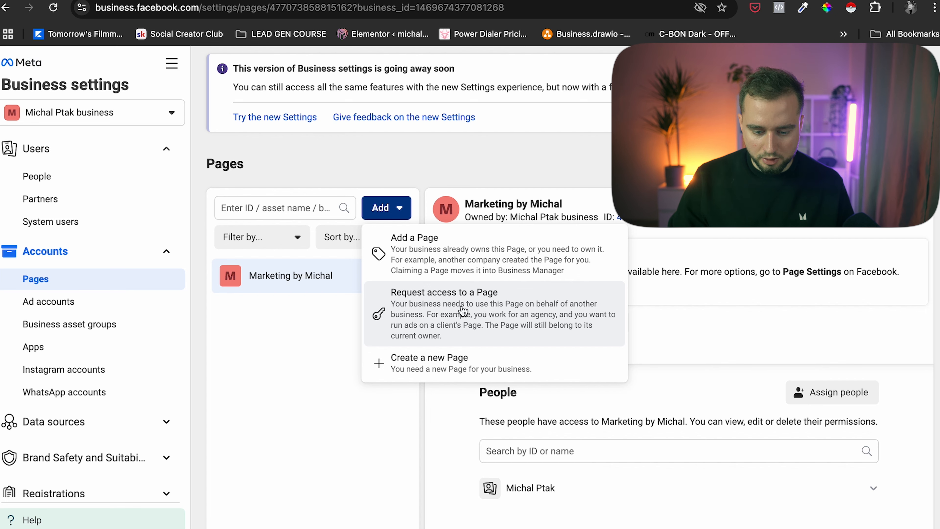
left_click(435, 321)
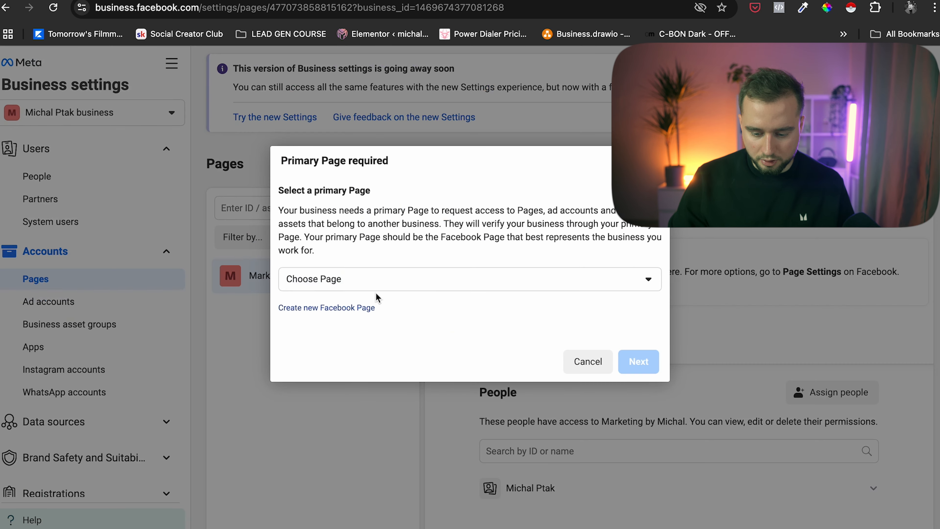
left_click(359, 281)
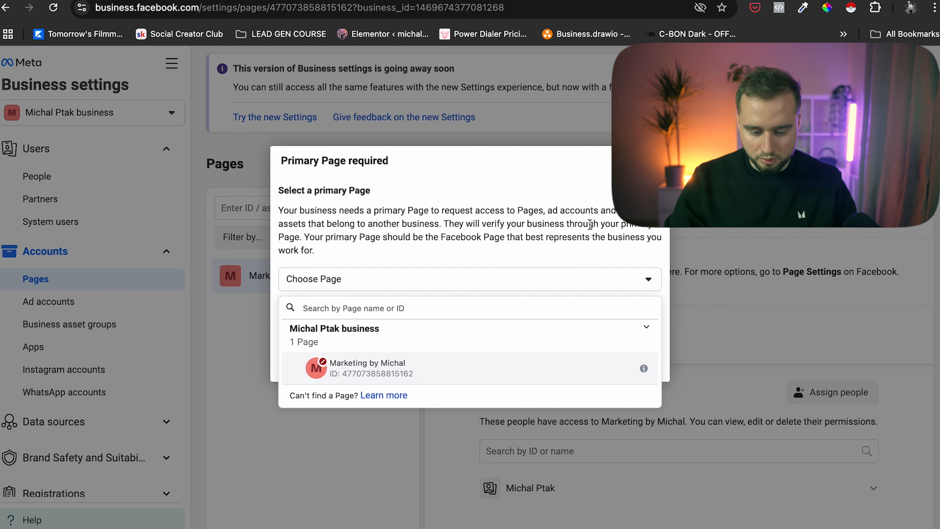
left_click(658, 160)
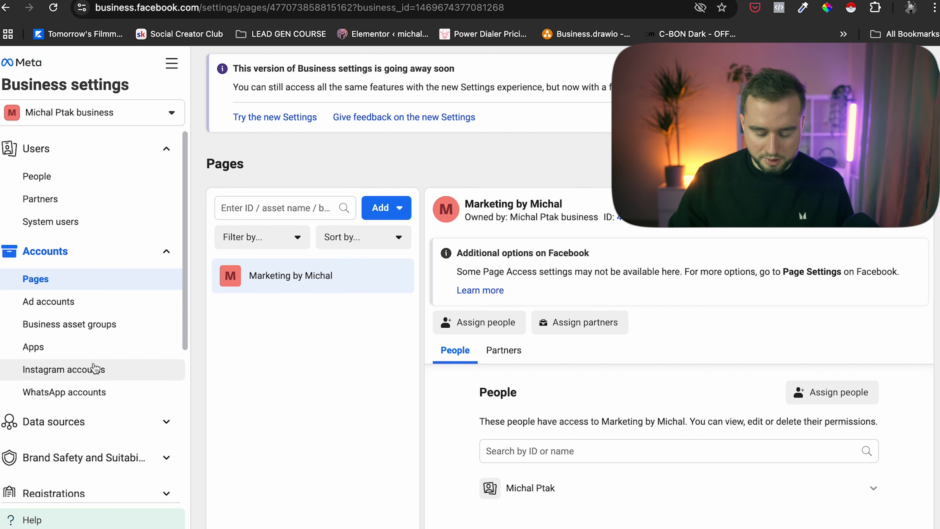
- Open the Instagram accounts settings and try to add an Instagram account to the business portfolio
left_click(85, 369)
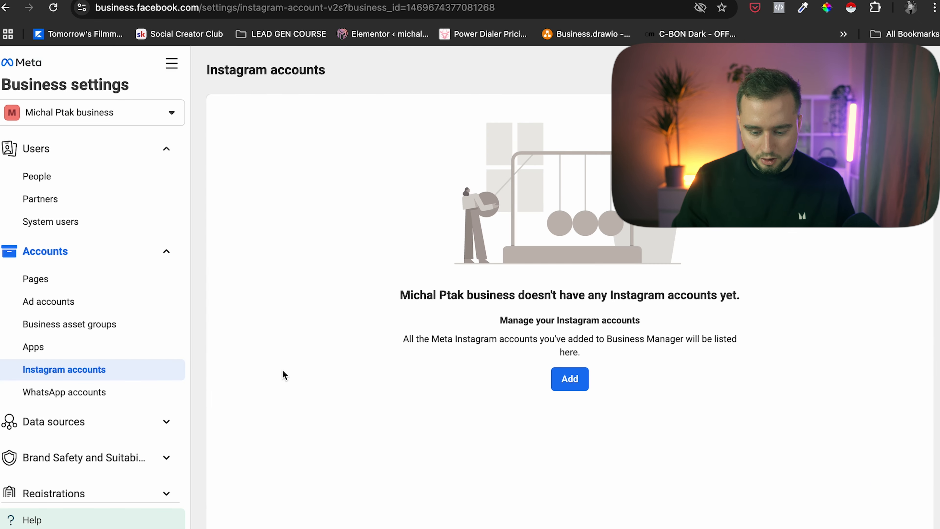
left_click(566, 386)
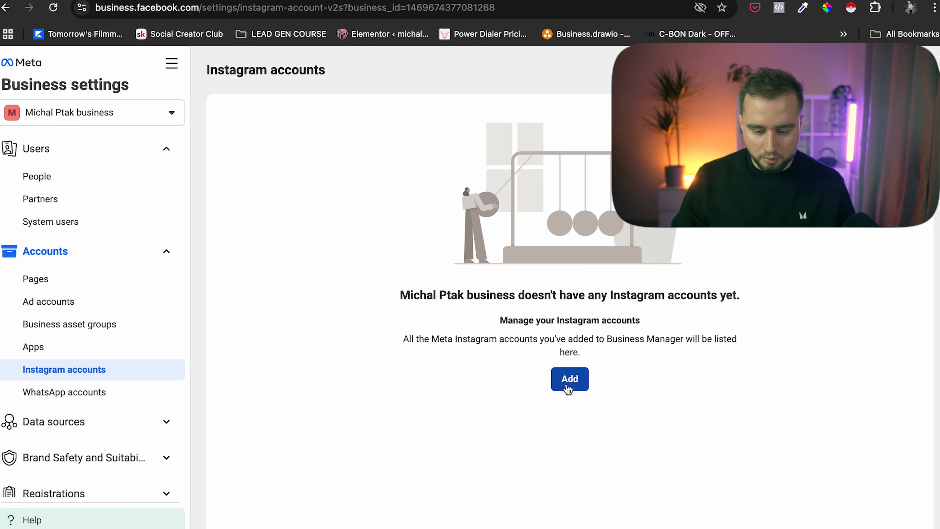
left_click(569, 387)
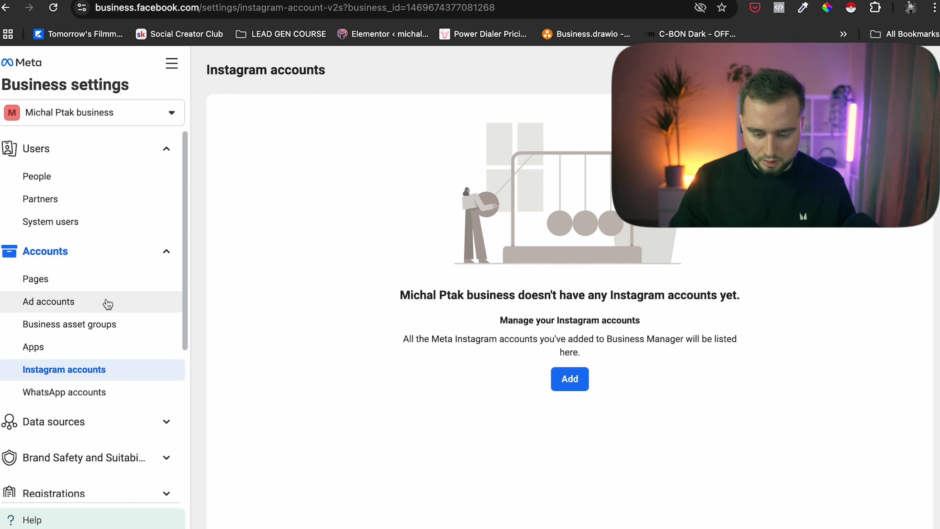
- In the Ad accounts settings, start creating a new ad account and set its currency to CZK — Czech Koruna
left_click(96, 303)
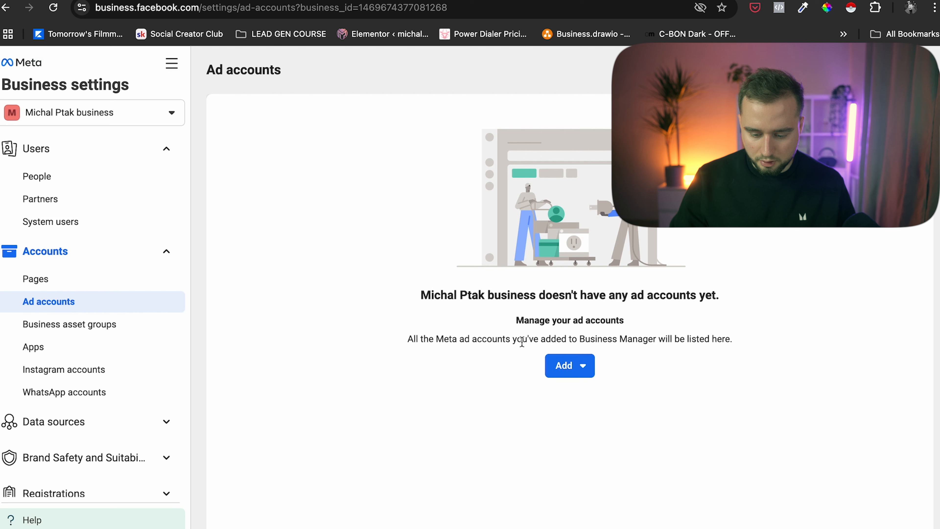
left_click(558, 371)
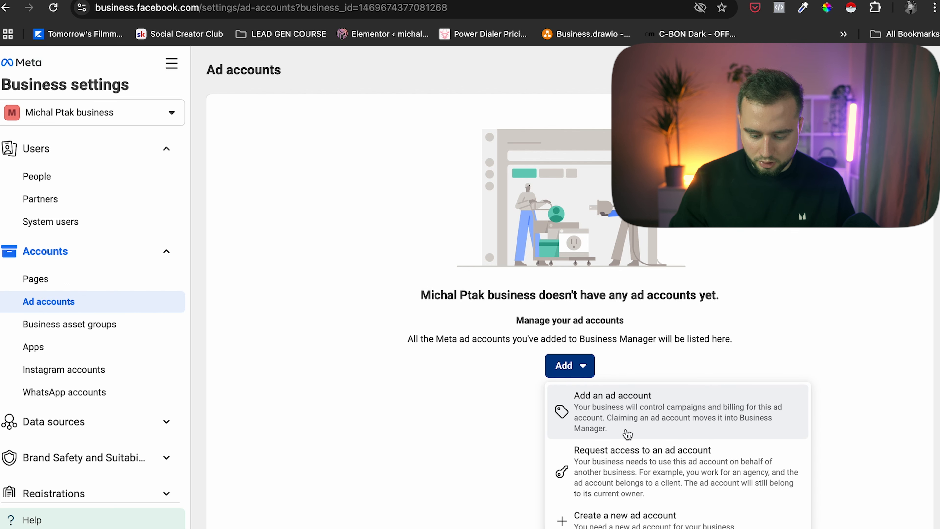
left_click(639, 525)
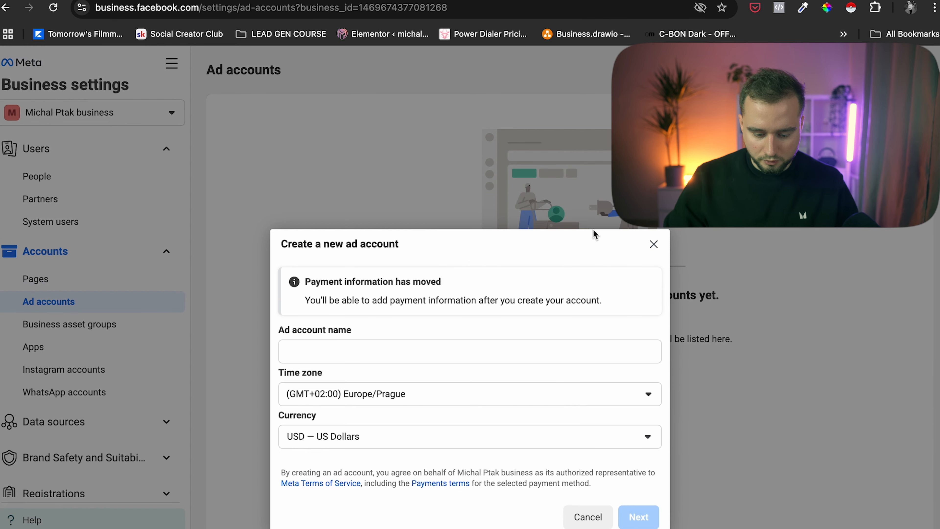
left_click(381, 438)
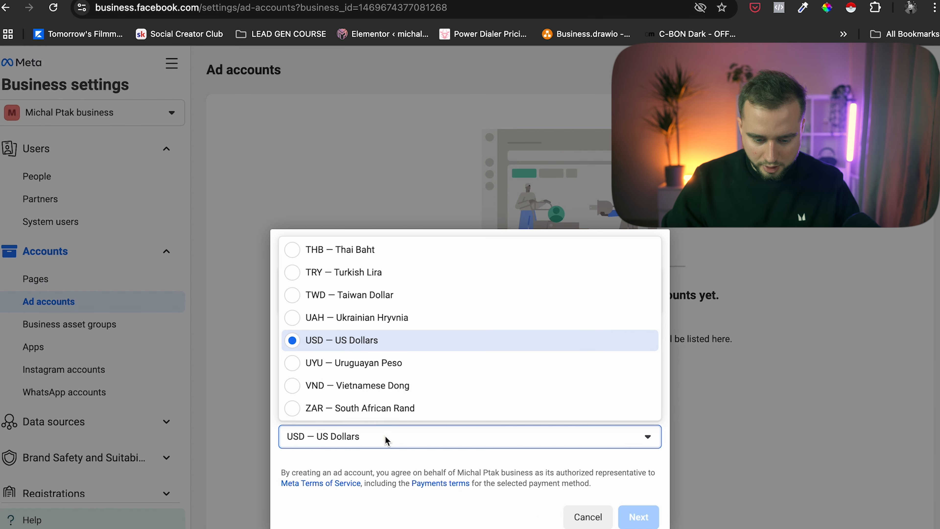
scroll(381, 341, "up", 10)
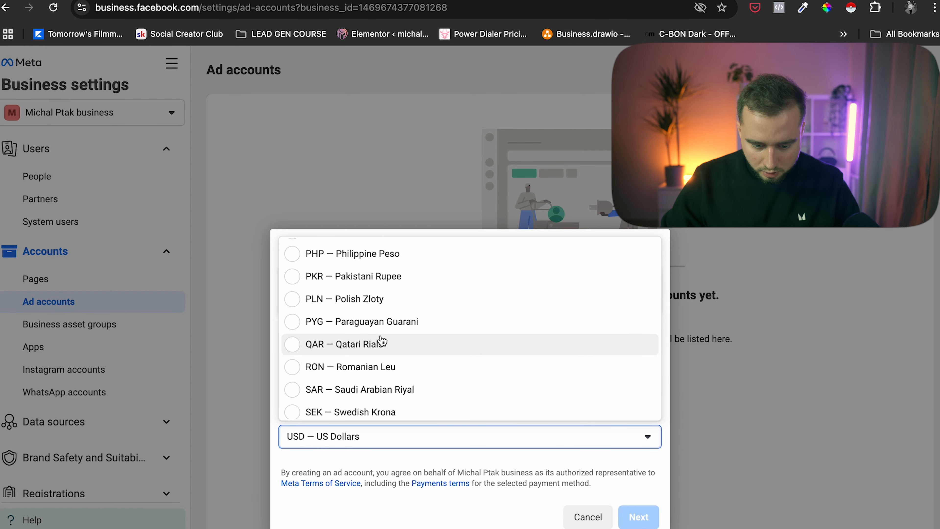
scroll(381, 338, "up", 15)
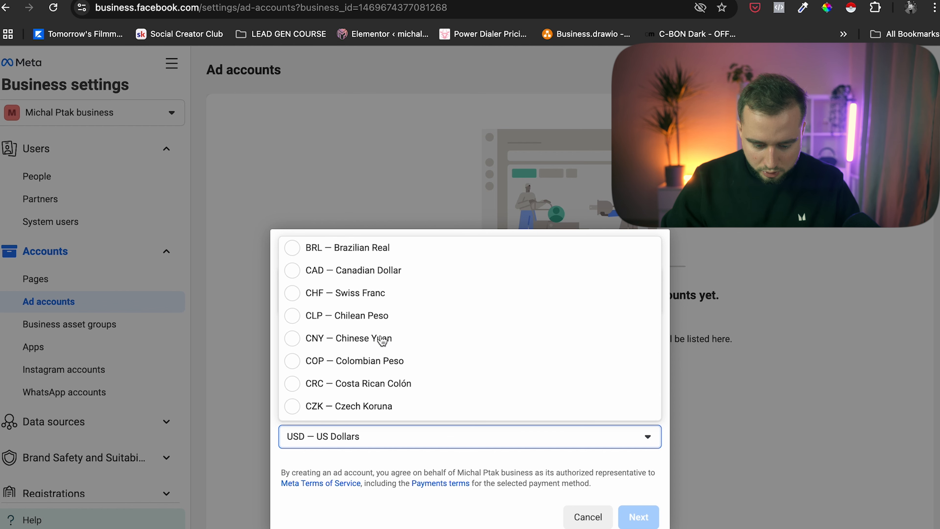
scroll(365, 296, "down", 5)
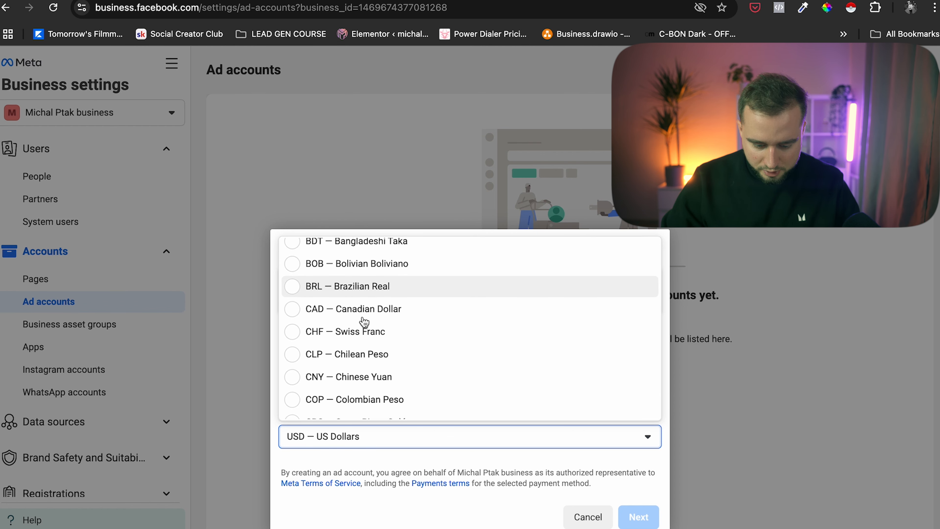
left_click(300, 363)
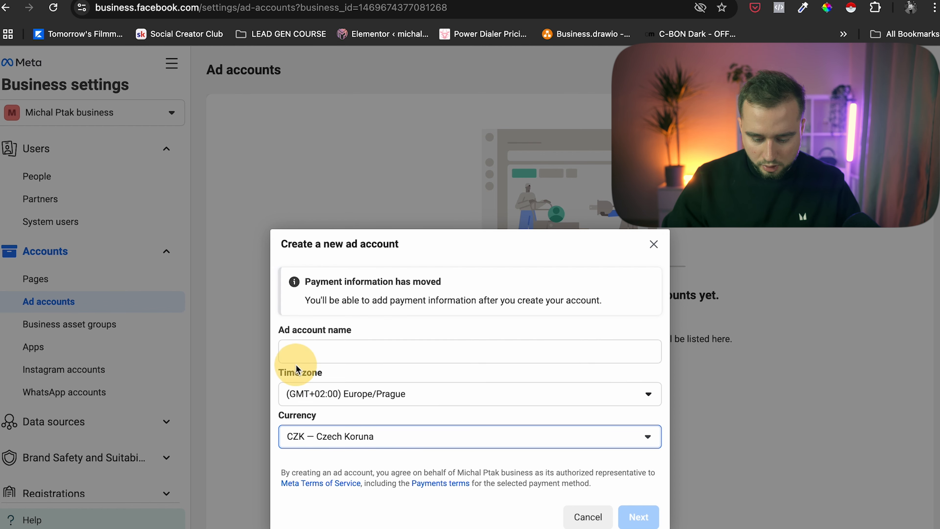
- Name the ad account with the owner's full name followed by "ads", designate it for My business, and create it
left_click(371, 354)
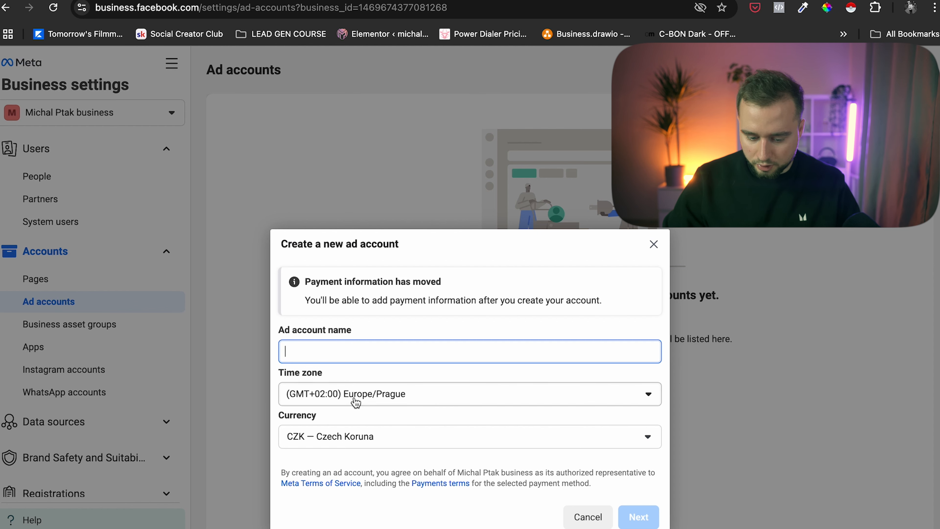
type("Michal Ptak ads")
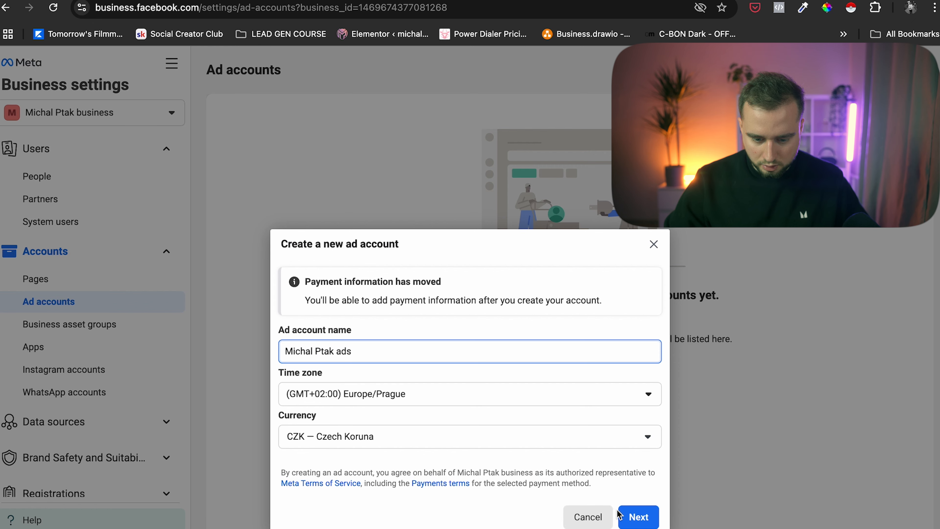
left_click(632, 518)
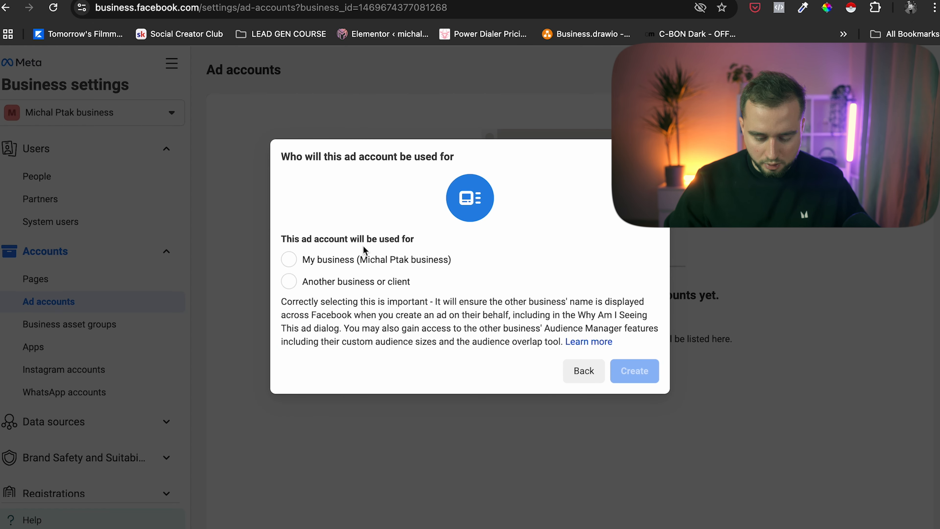
left_click(289, 260)
left_click(635, 371)
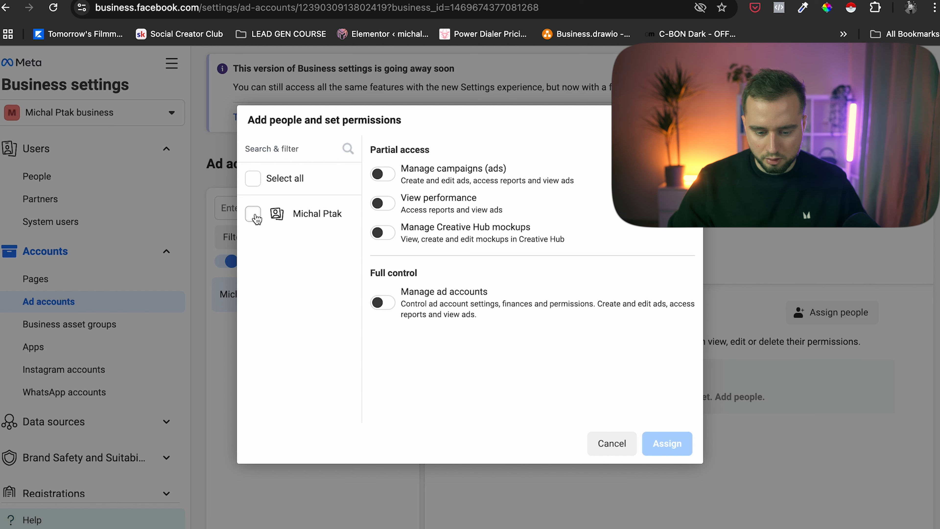
- Assign the business owner to the new ad account with full control to manage ad accounts
left_click(256, 218)
left_click(392, 305)
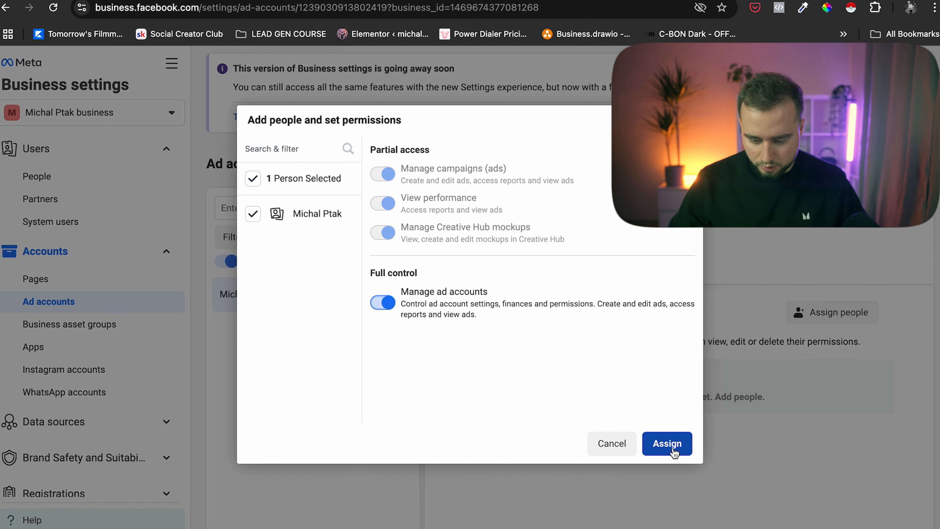
left_click(671, 449)
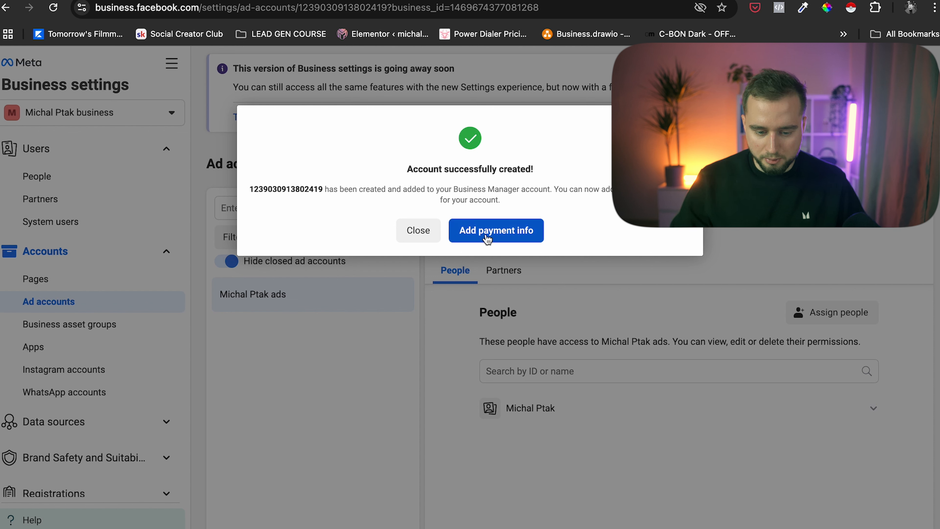
- Examine the new ad account's payment setup through to the payment method choices, and close it without adding a method
left_click(496, 230)
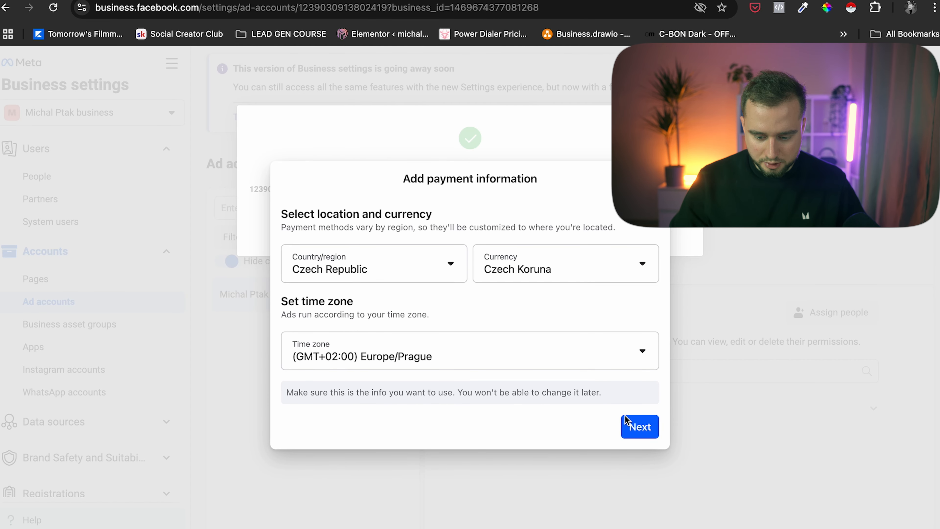
left_click(646, 429)
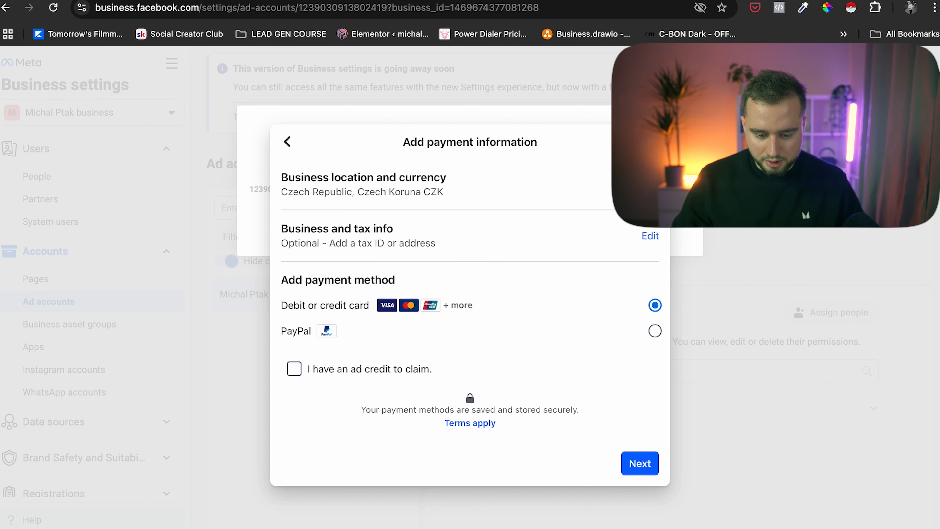
key("Escape")
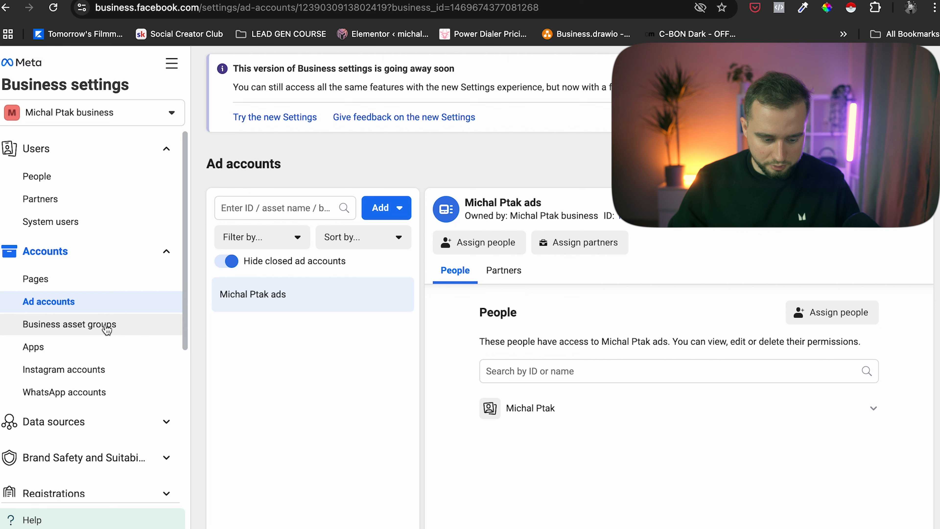
- In the Datasets settings, create a dataset named with the owner's full name followed by "ads - data set"
scroll(107, 329, "down", 3)
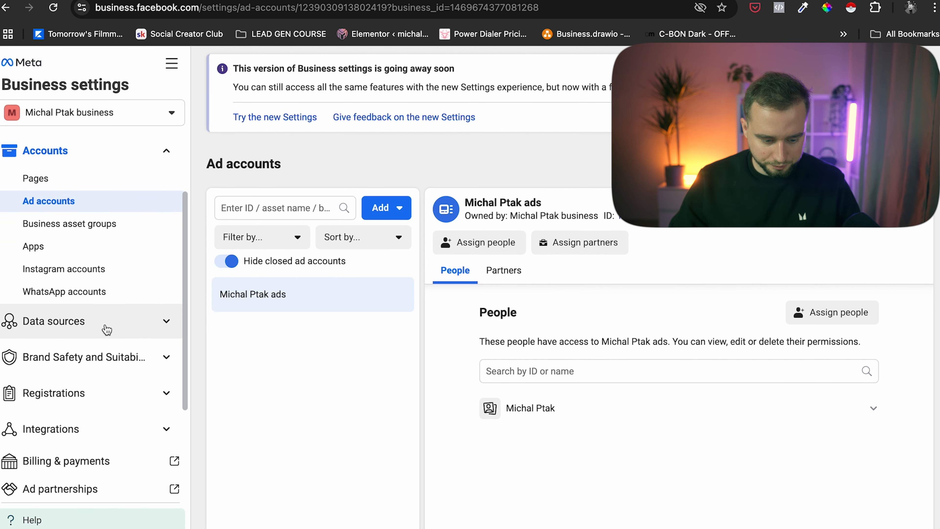
left_click(135, 328)
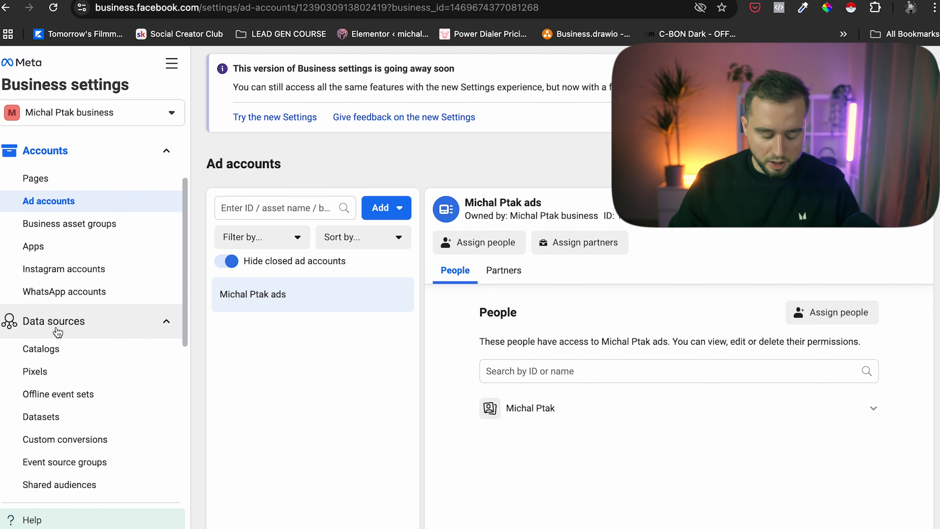
scroll(101, 331, "down", 2)
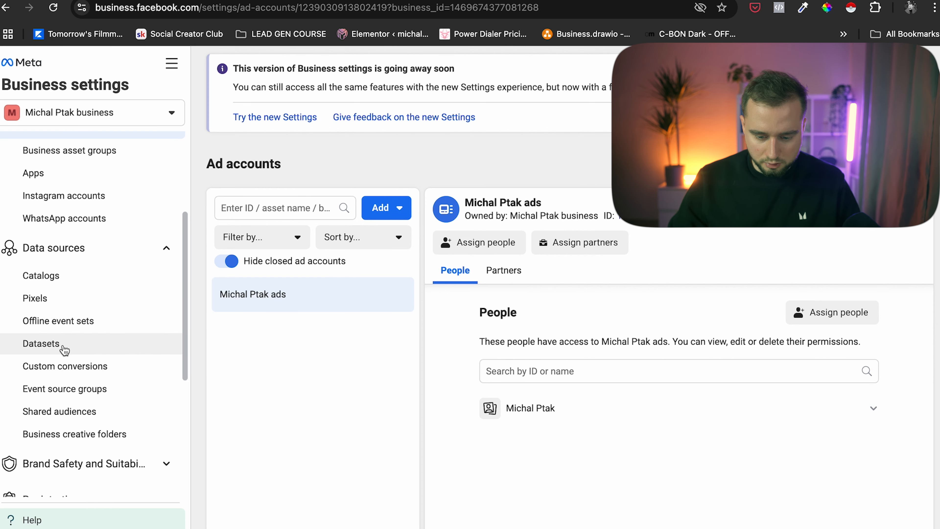
left_click(60, 348)
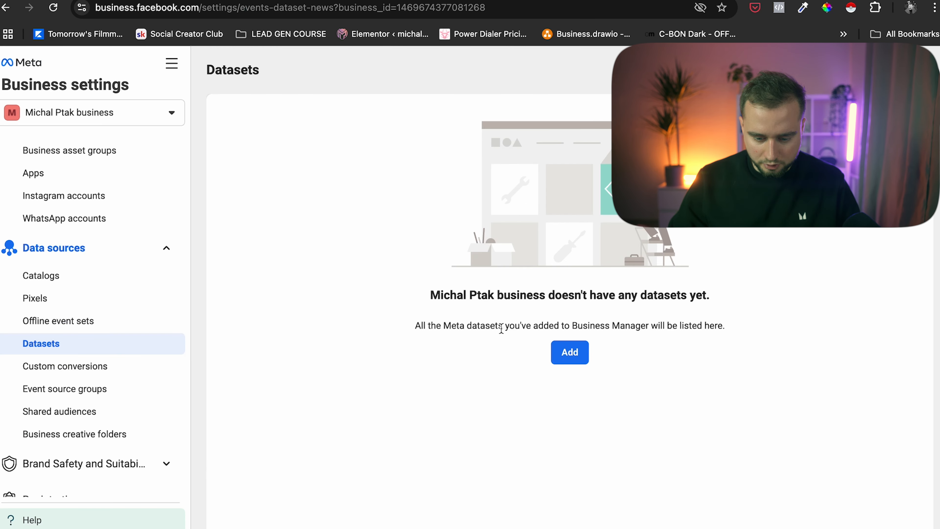
left_click(572, 352)
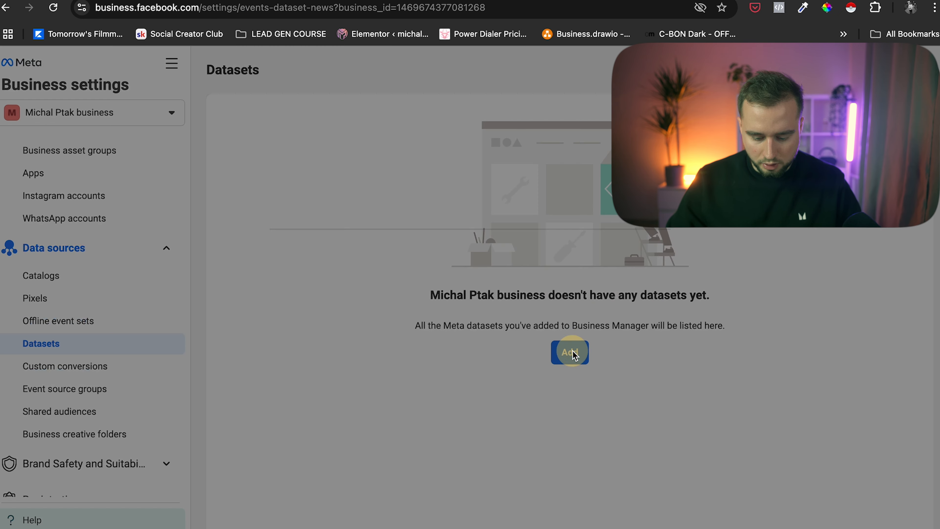
left_click(363, 322)
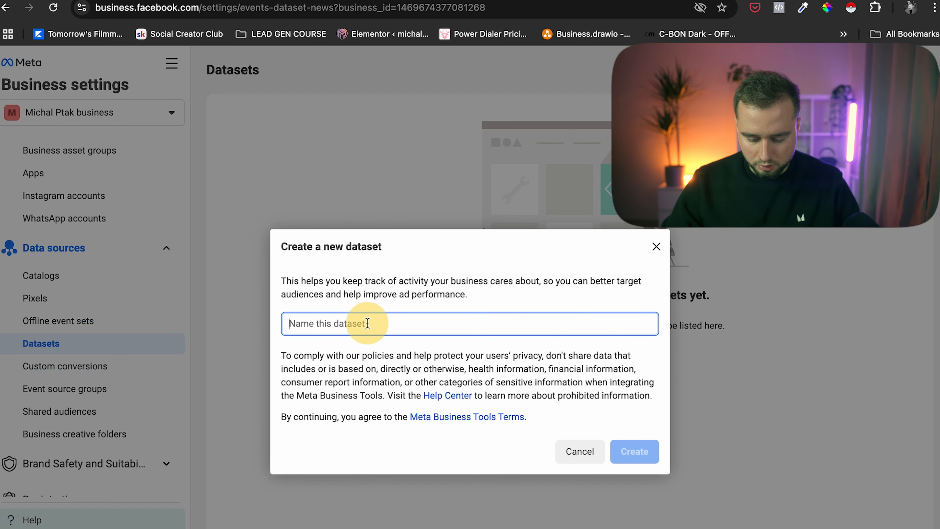
type("Michal Ptak ads")
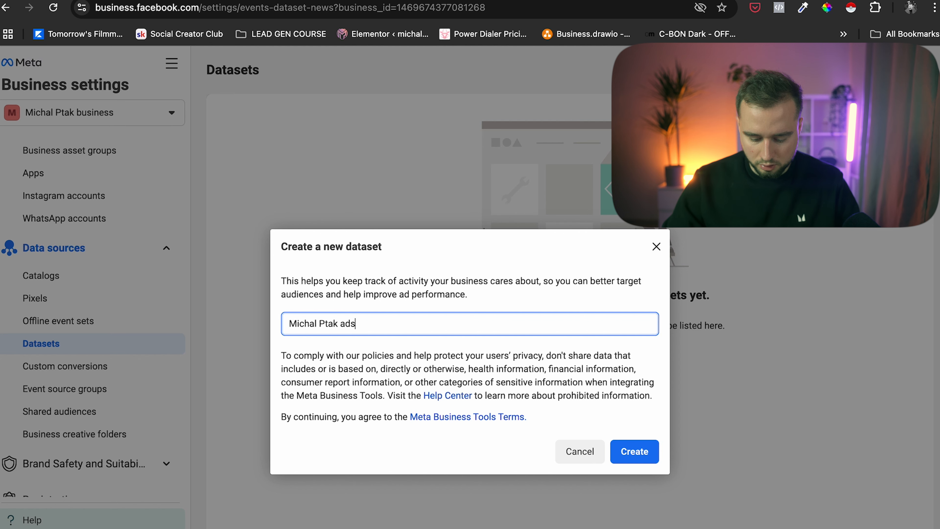
type(" - data se")
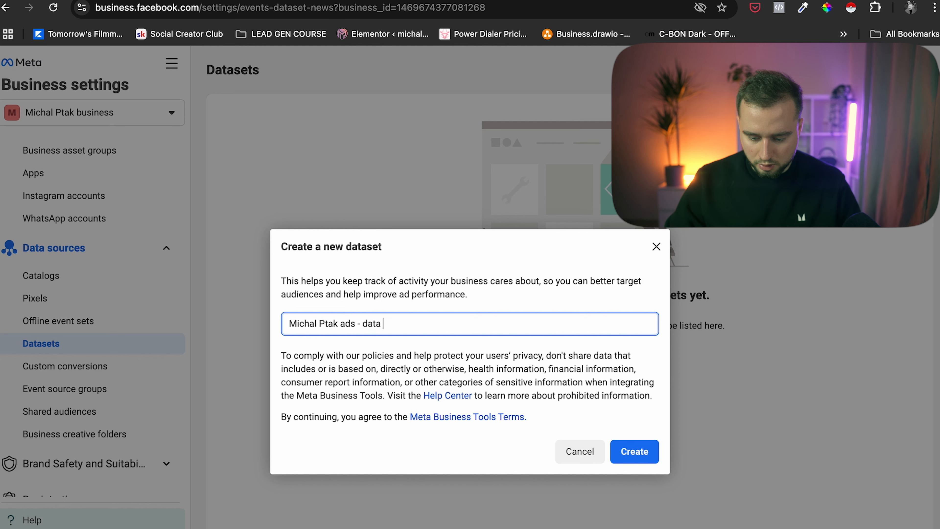
type("t")
left_click(621, 452)
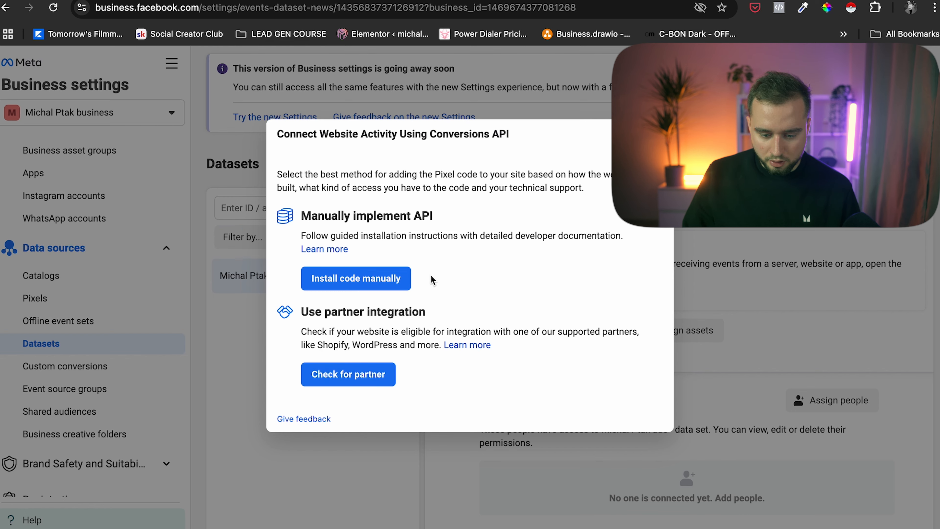
- Examine the manual Conversions API overview and the Ecommerce and retail events, and close the setup without selecting any
left_click(360, 283)
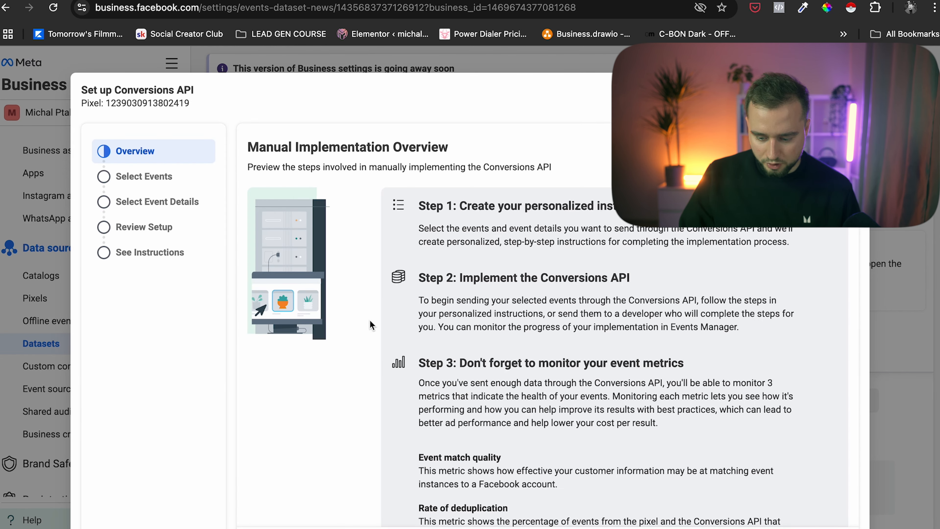
scroll(370, 320, "down", 5)
left_click(851, 527)
scroll(633, 403, "down", 1)
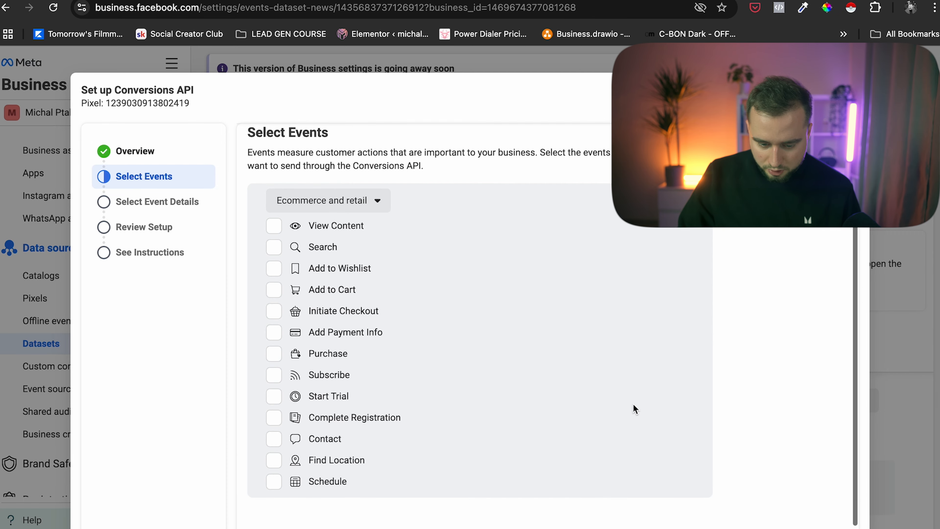
scroll(445, 292, "down", 1)
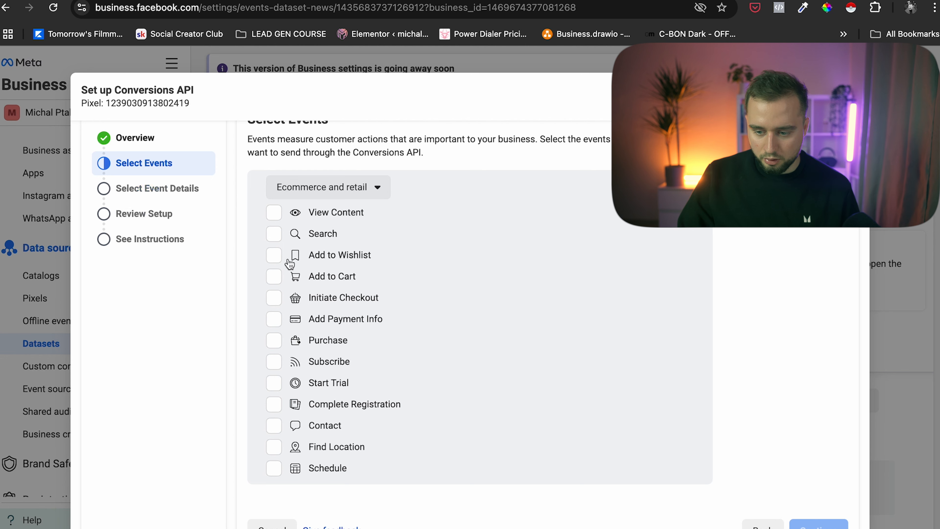
scroll(412, 250, "up", 1)
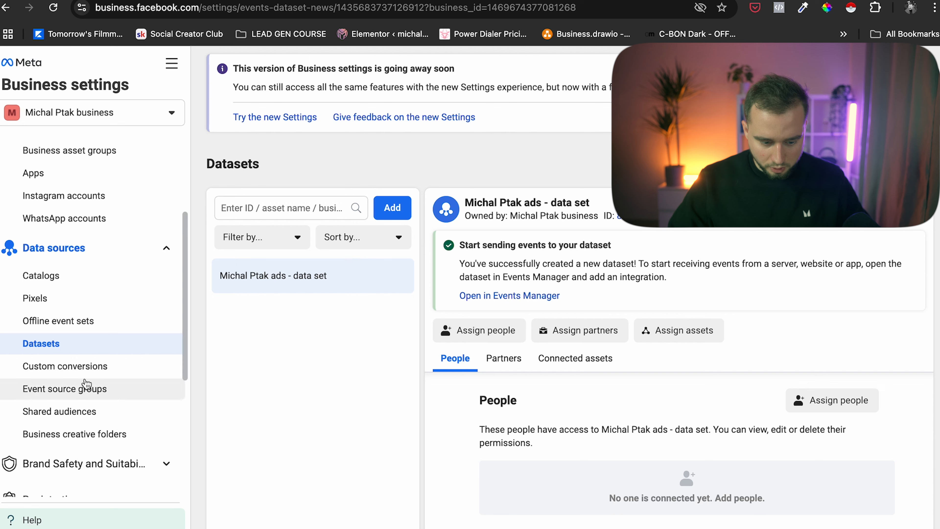
- In the Domains settings under Brand Safety and Suitability, examine the form for adding a domain and close it without adding one
scroll(87, 383, "down", 3)
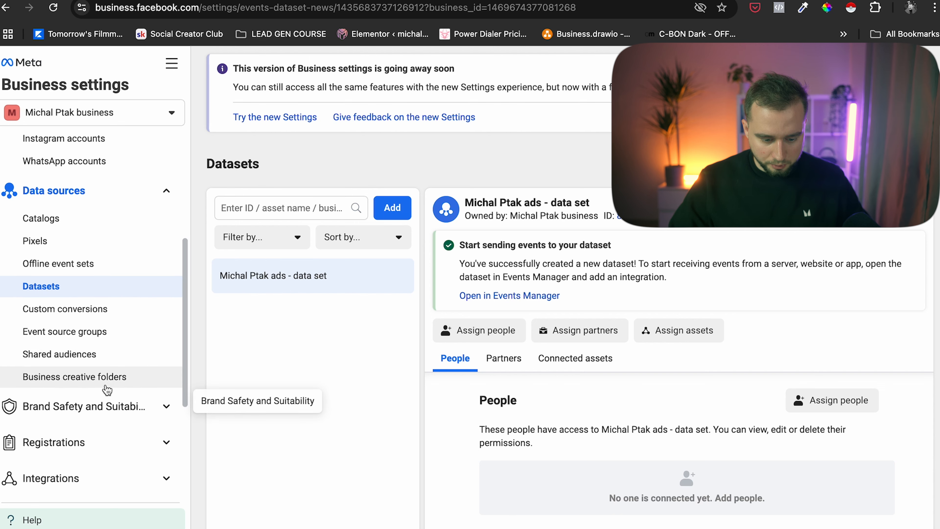
left_click(162, 408)
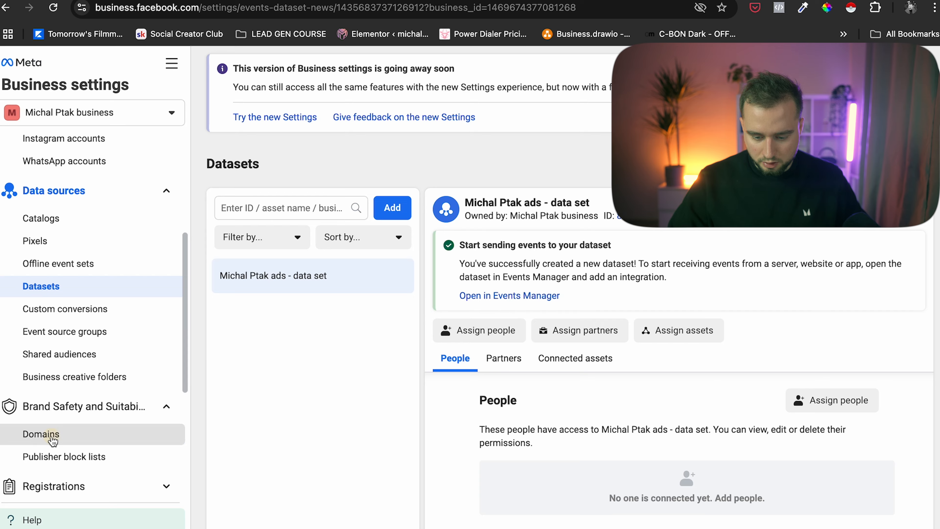
left_click(52, 437)
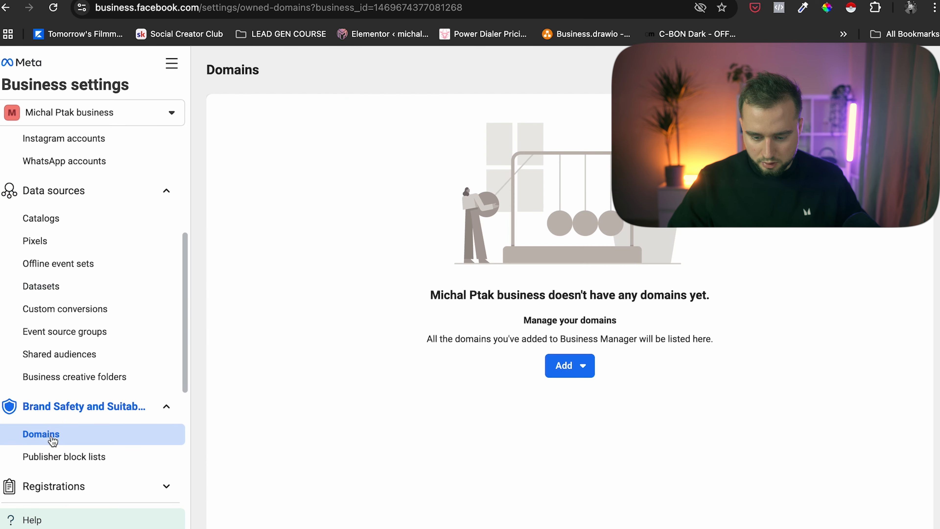
left_click(557, 373)
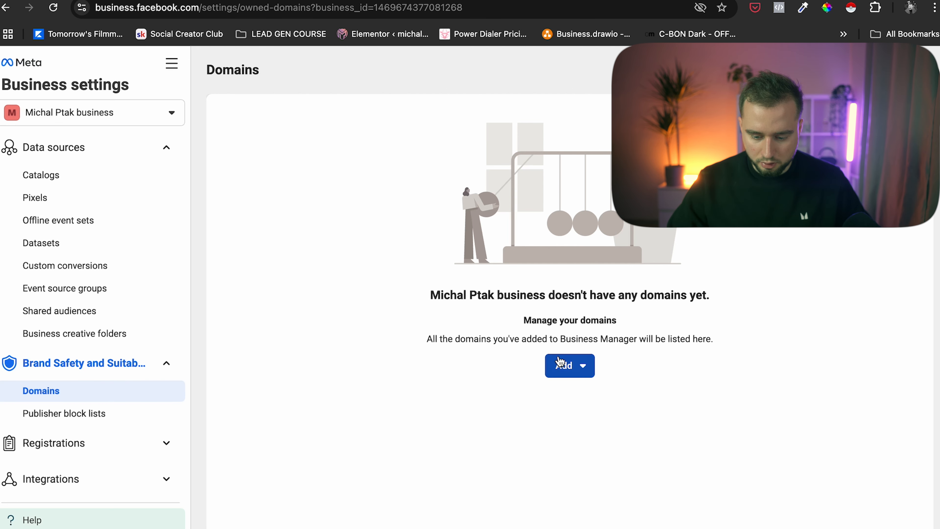
left_click(560, 371)
left_click(621, 458)
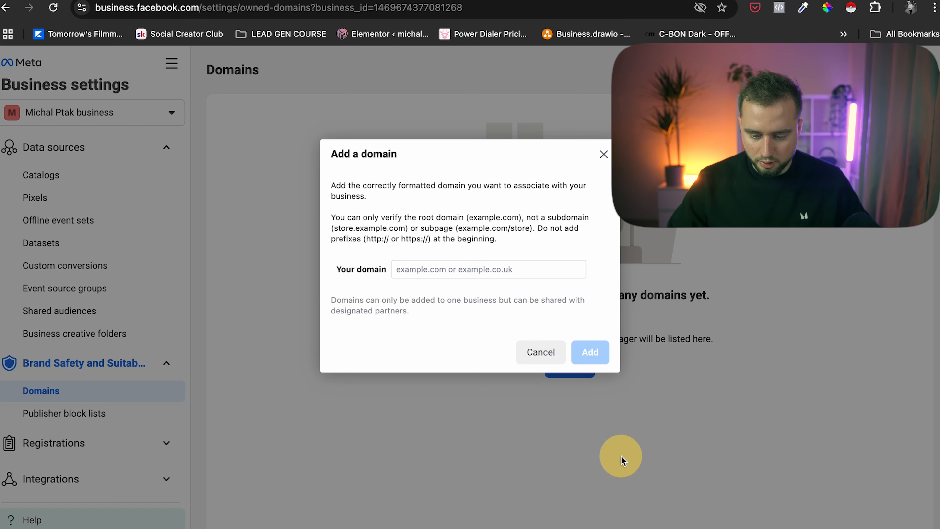
left_click(430, 273)
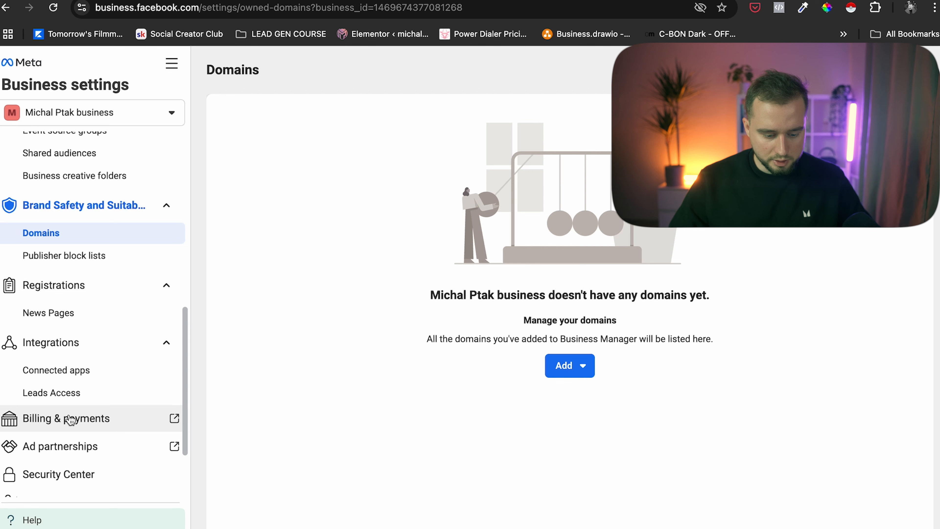
- Examine the Business info settings, including the business details and the two-factor authentication option under Business options
scroll(69, 417, "down", 3)
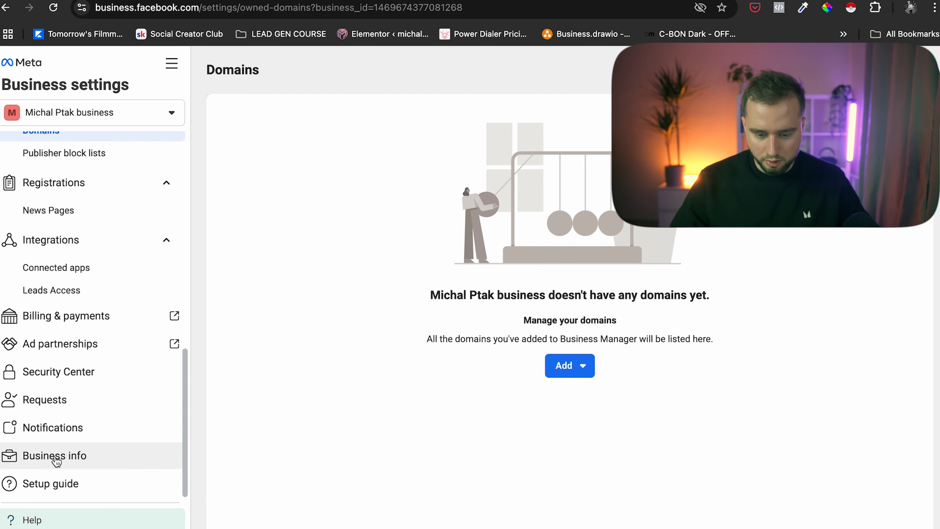
left_click(56, 461)
scroll(376, 250, "down", 5)
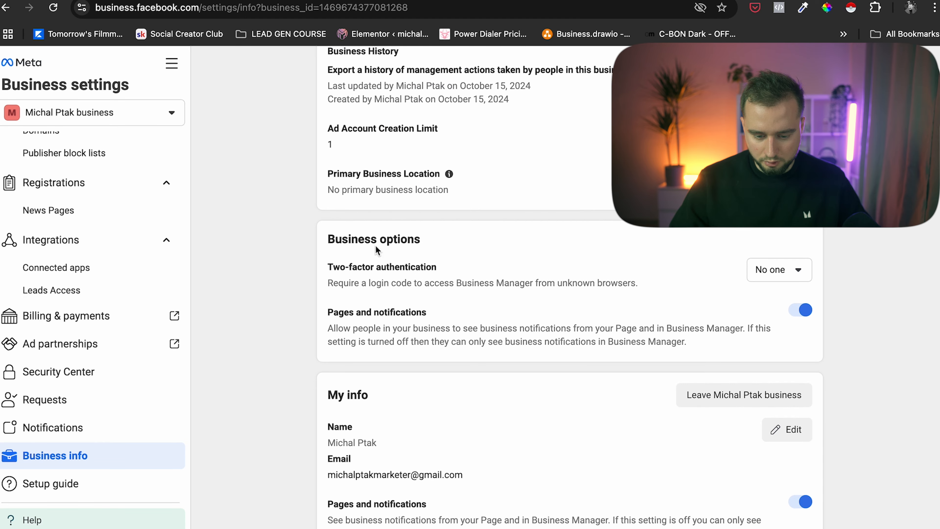
scroll(375, 245, "up", 8)
scroll(375, 246, "down", 8)
scroll(363, 410, "up", 3)
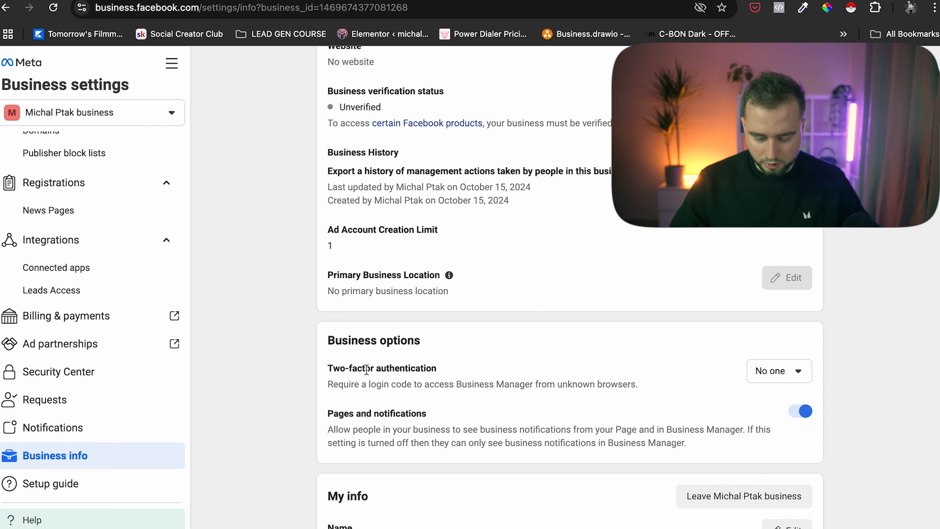
left_click_drag(333, 368, 431, 369)
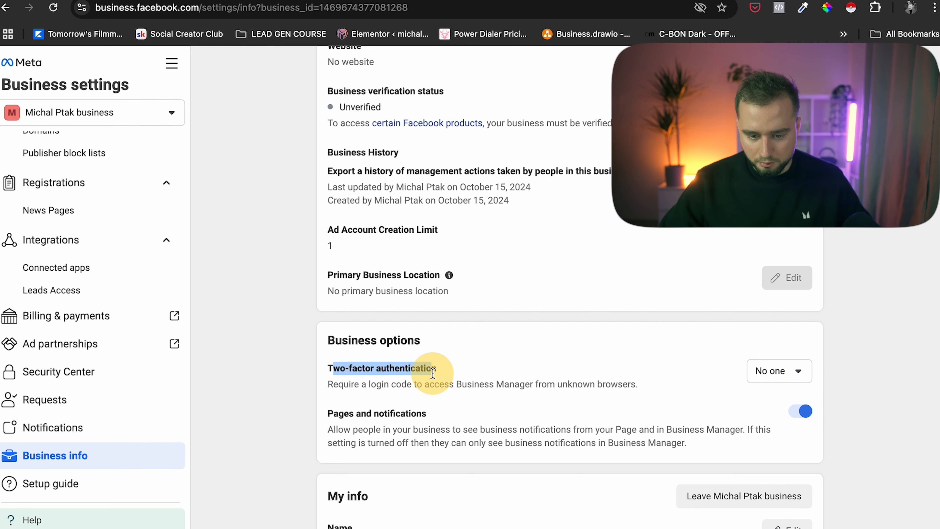
left_click(458, 377)
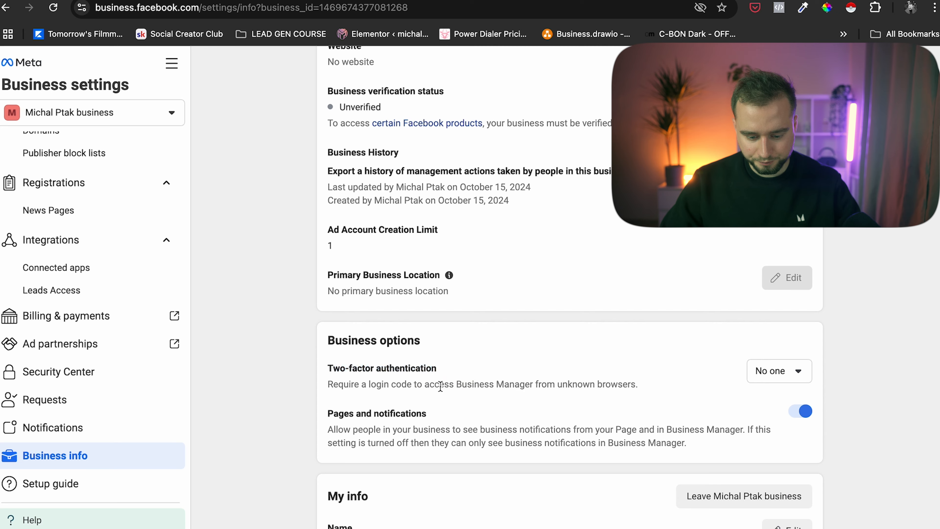
scroll(451, 350, "up", 7)
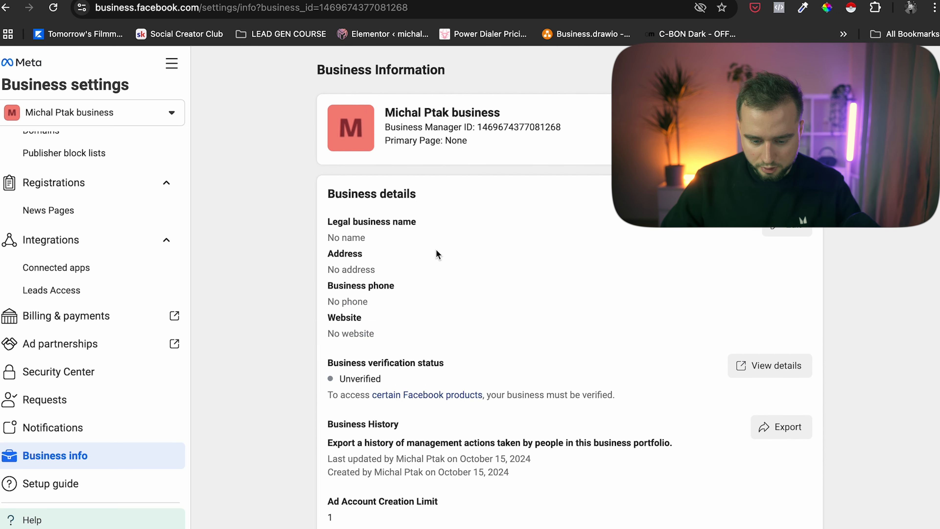
scroll(439, 258, "down", 3)
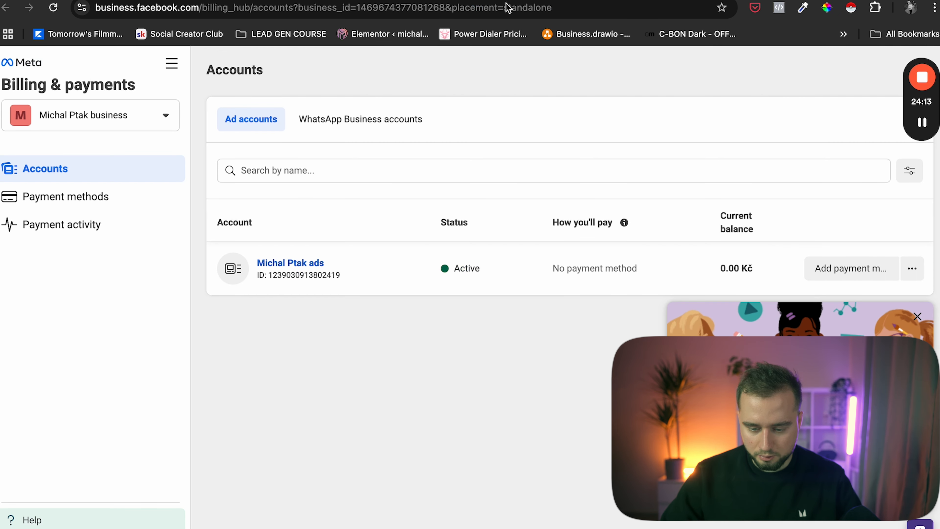
- Go to facebook.com and open the settings of the personal Facebook profile
left_click(507, 8)
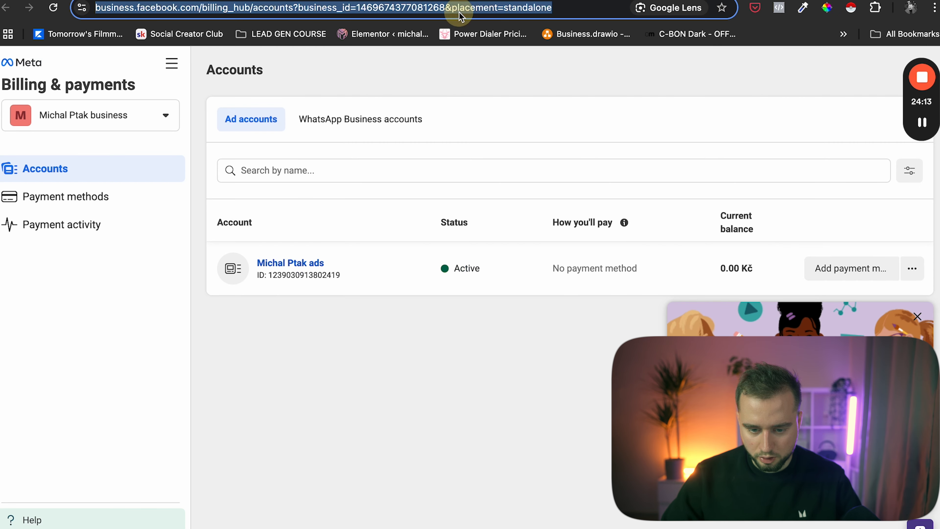
type("face")
key("Return")
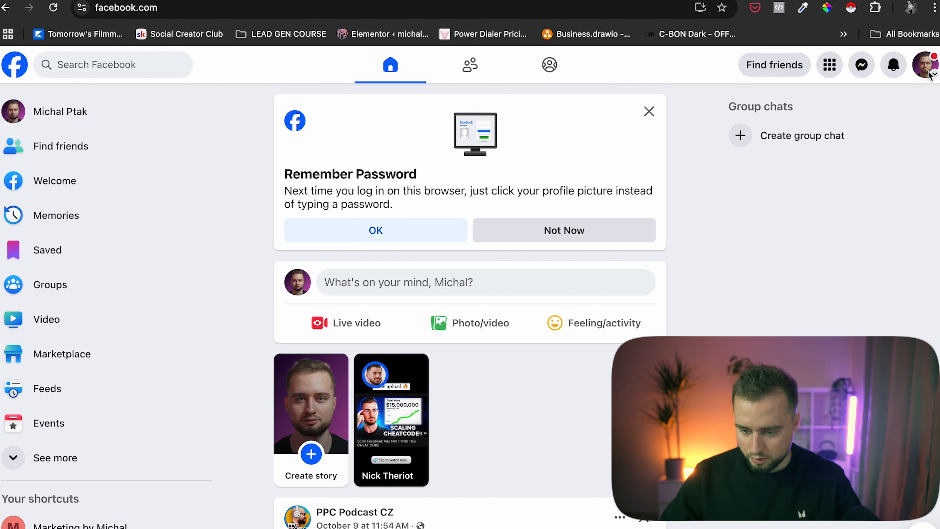
left_click(934, 79)
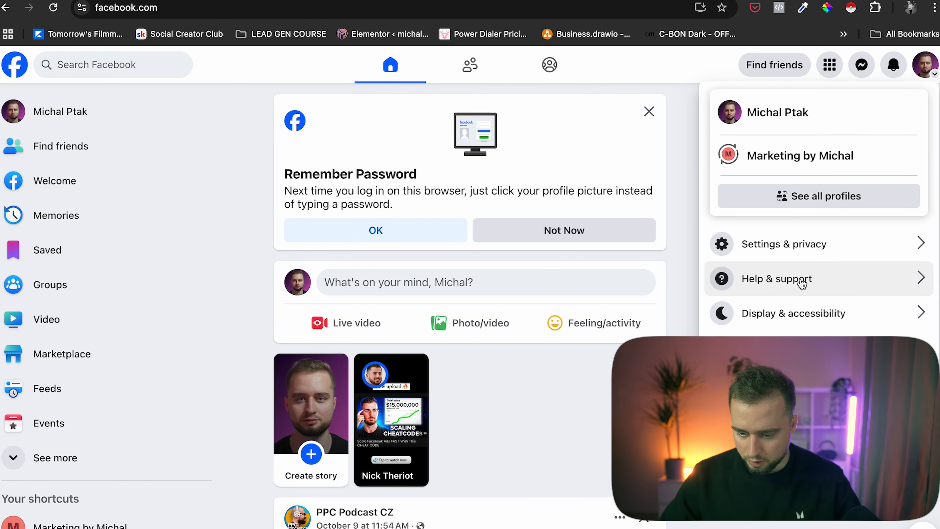
left_click(757, 247)
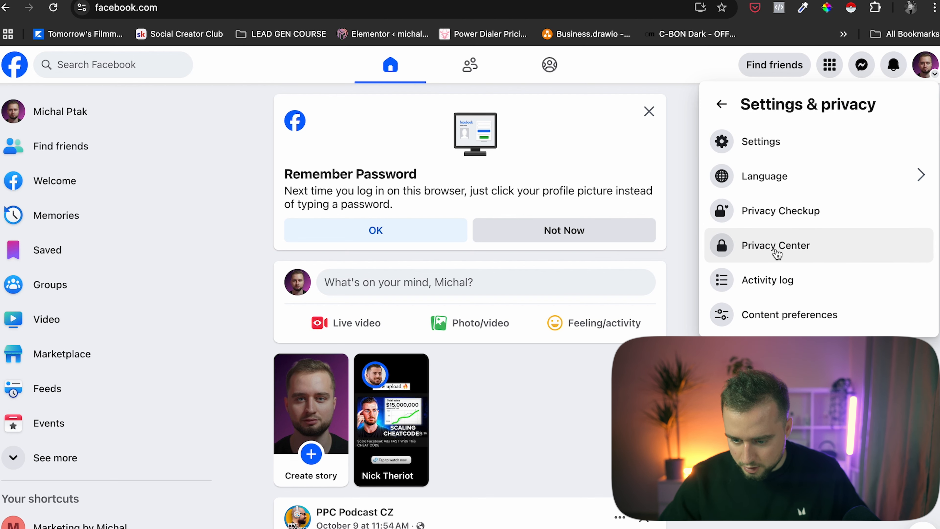
left_click(799, 145)
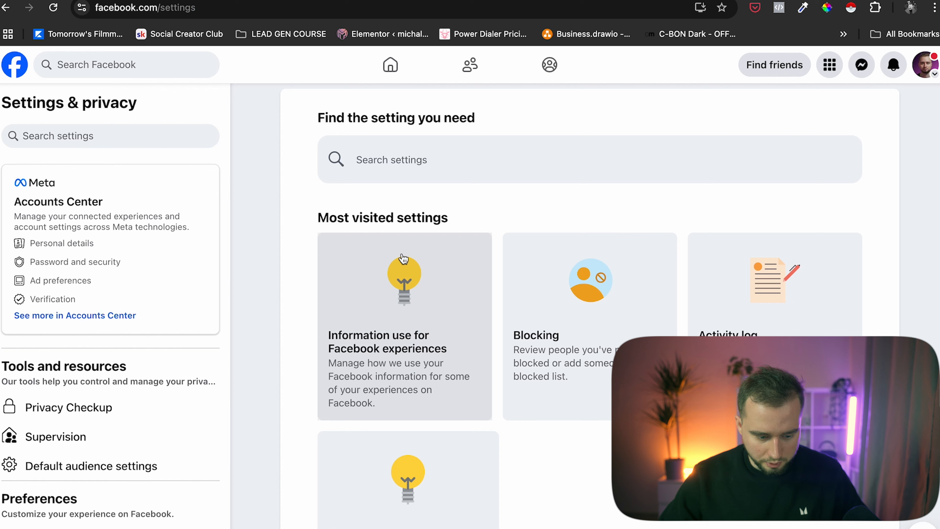
- In Accounts Center, open the two-factor authentication setup under Password and security for the personal Facebook account
scroll(98, 301, "down", 1)
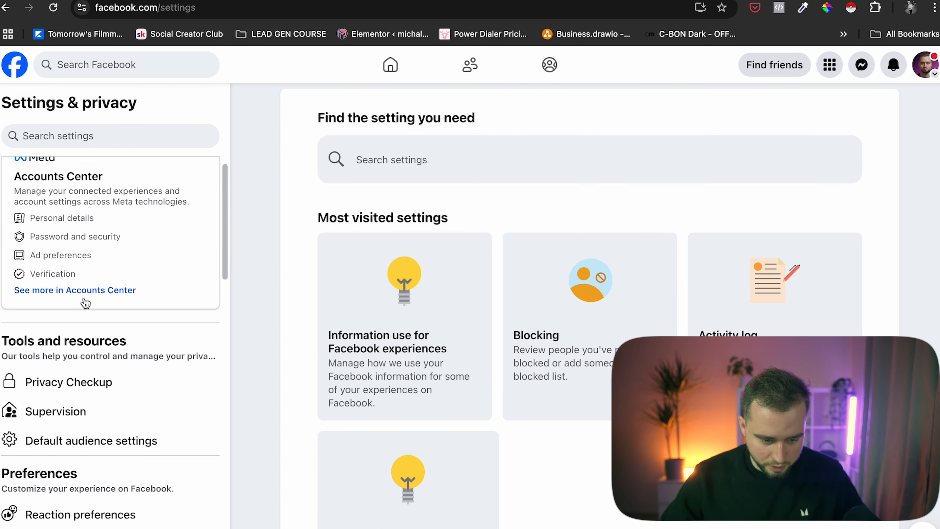
scroll(95, 214, "up", 1)
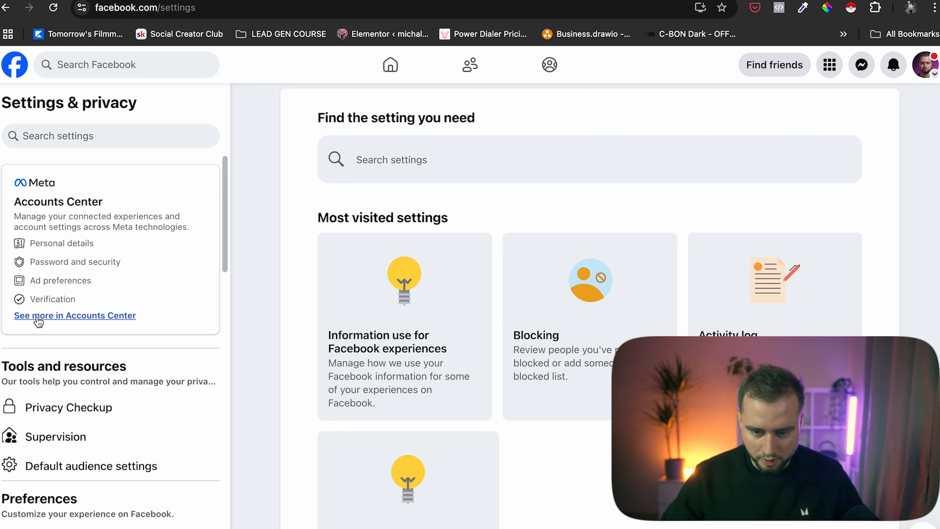
left_click(52, 317)
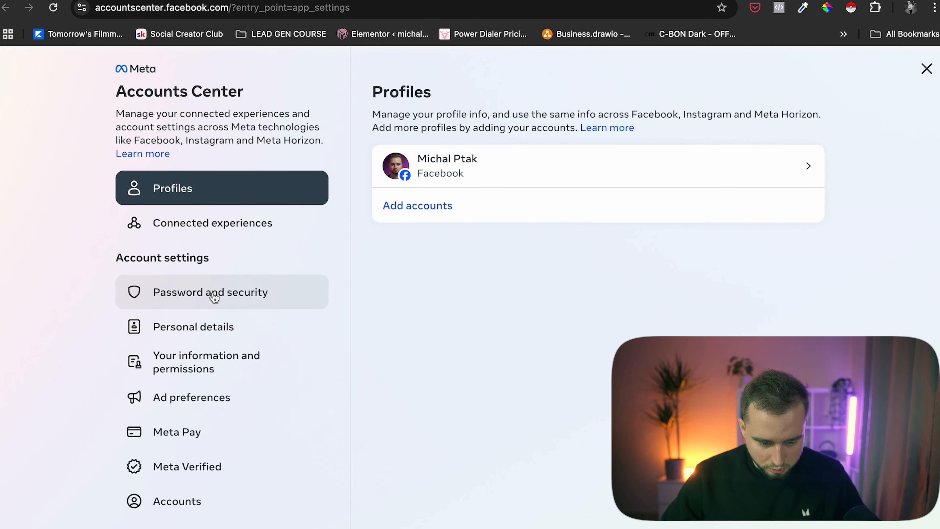
left_click(197, 301)
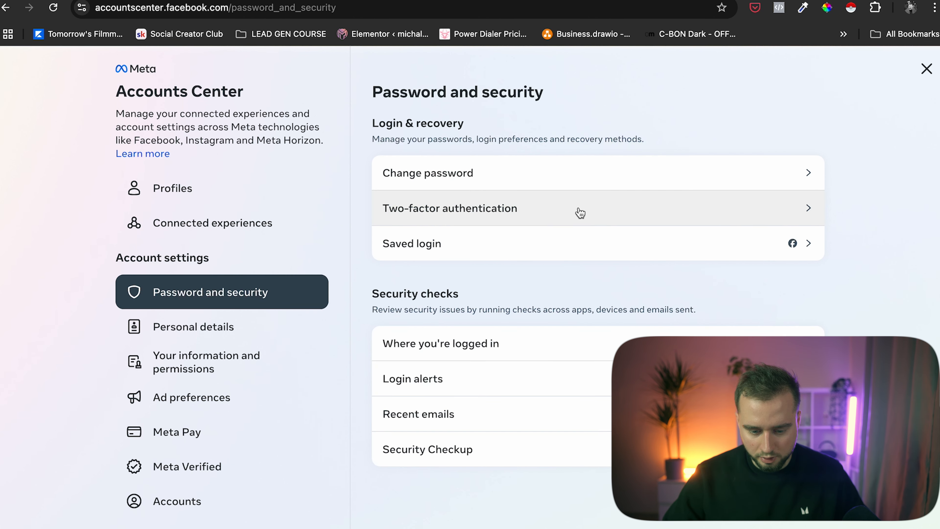
left_click(598, 212)
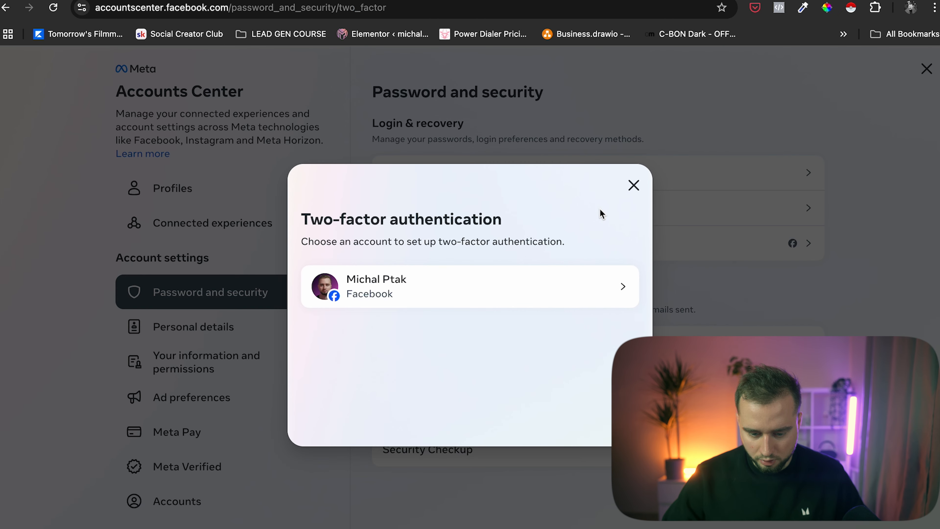
left_click(502, 285)
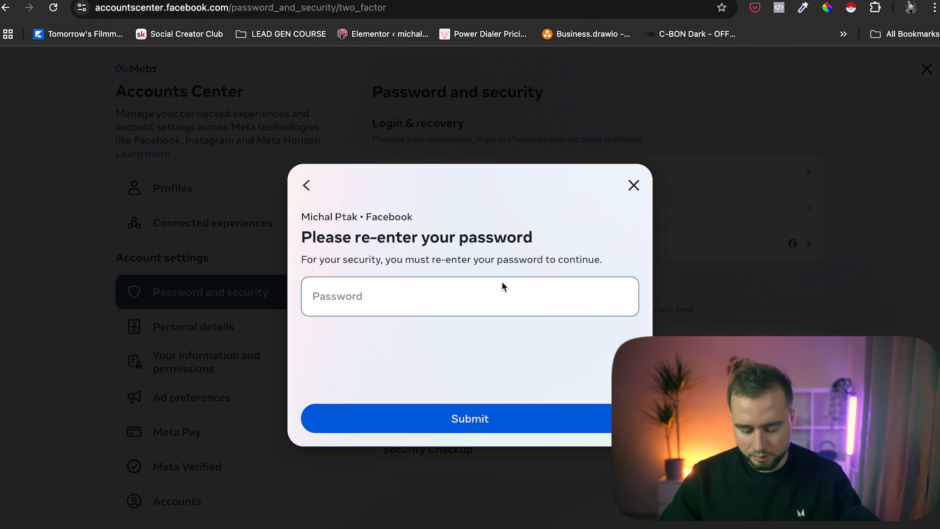
- Re-enter the account password to access the two-factor authentication settings, and dismiss the browser's offer to save it
left_click(421, 289)
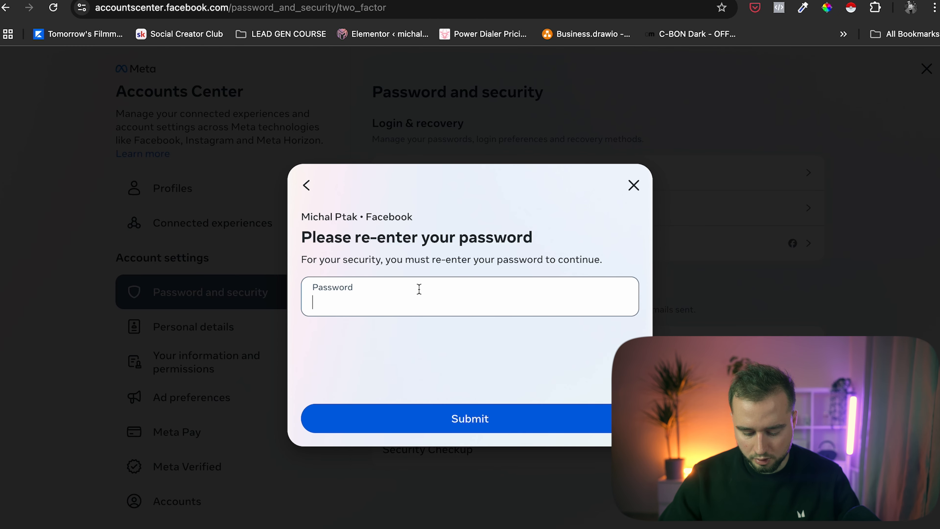
type("•••••••••")
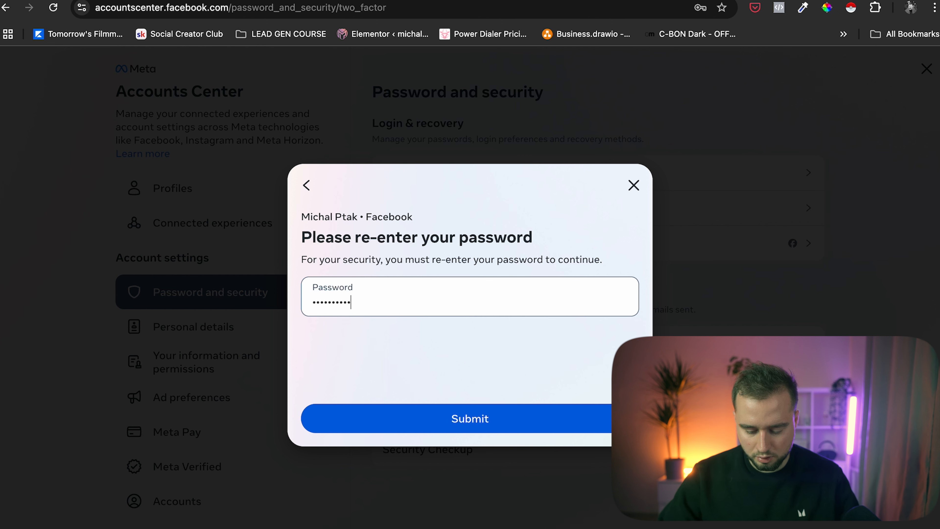
type("••••")
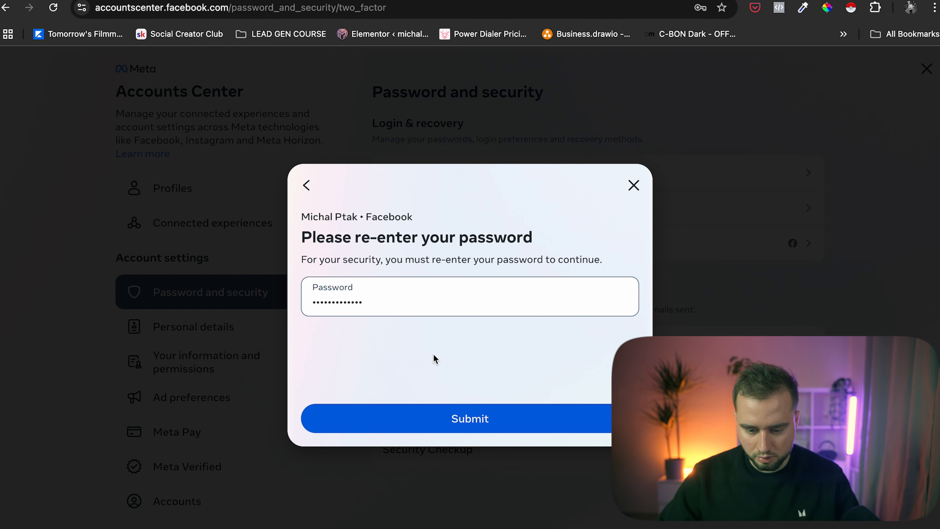
left_click(448, 415)
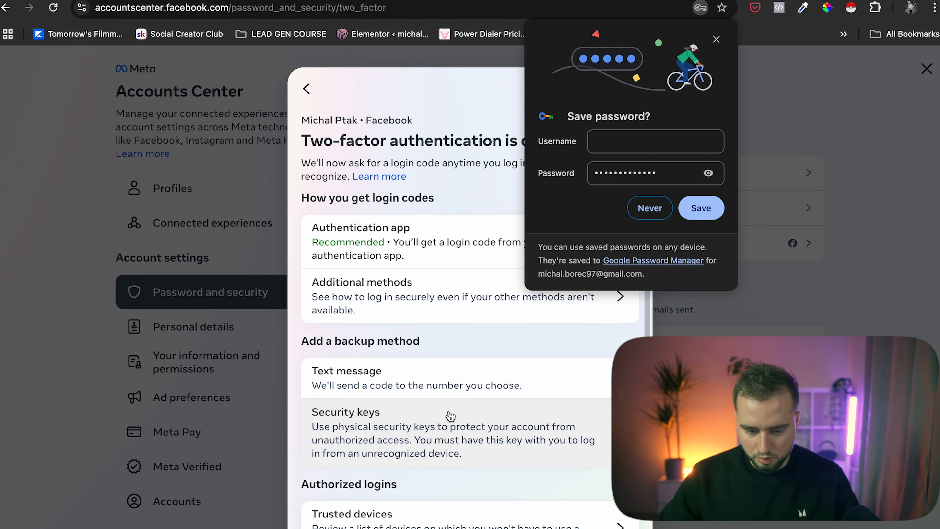
left_click(716, 39)
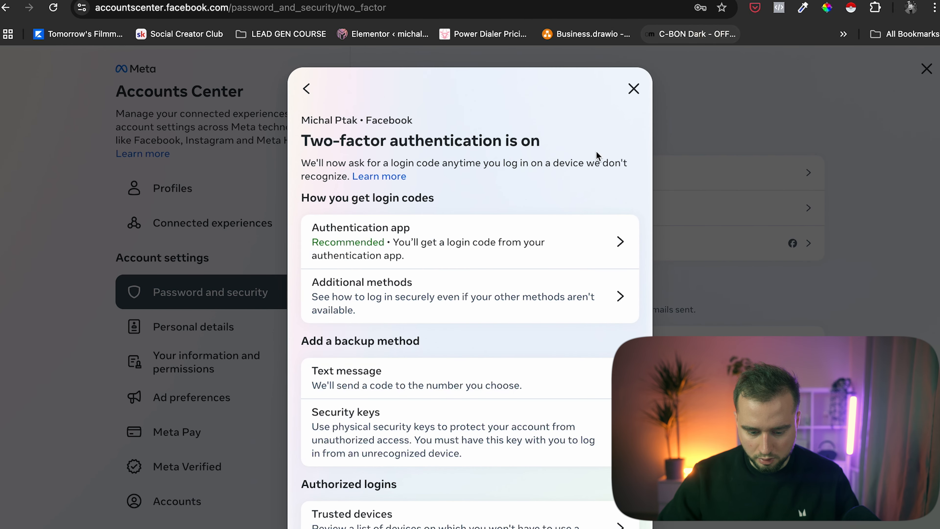
- Examine the login code and backup methods and the Authentication app settings, and close them without changing anything
scroll(526, 236, "down", 2)
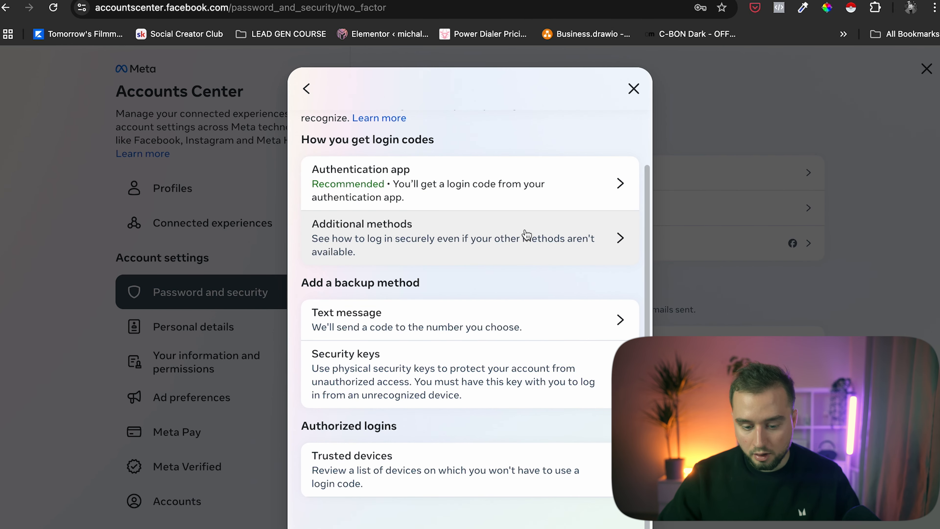
scroll(525, 236, "up", 2)
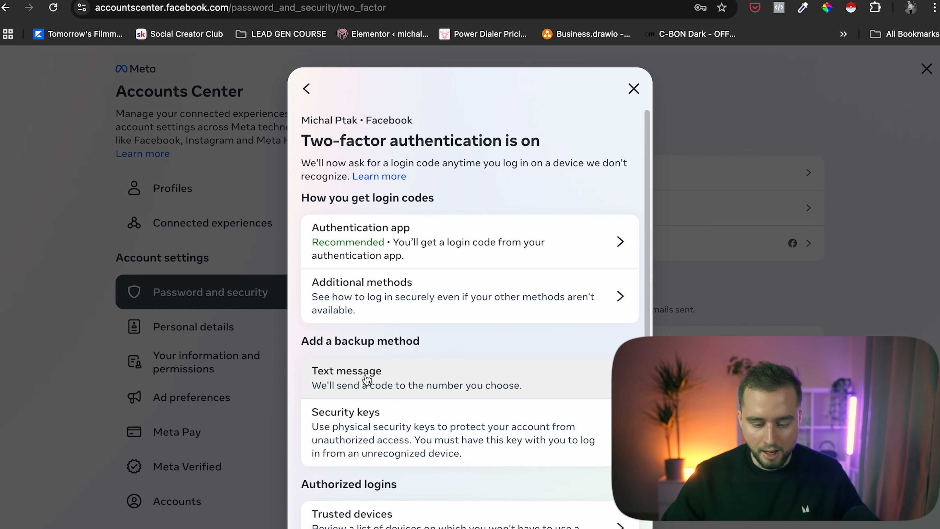
scroll(388, 363, "down", 1)
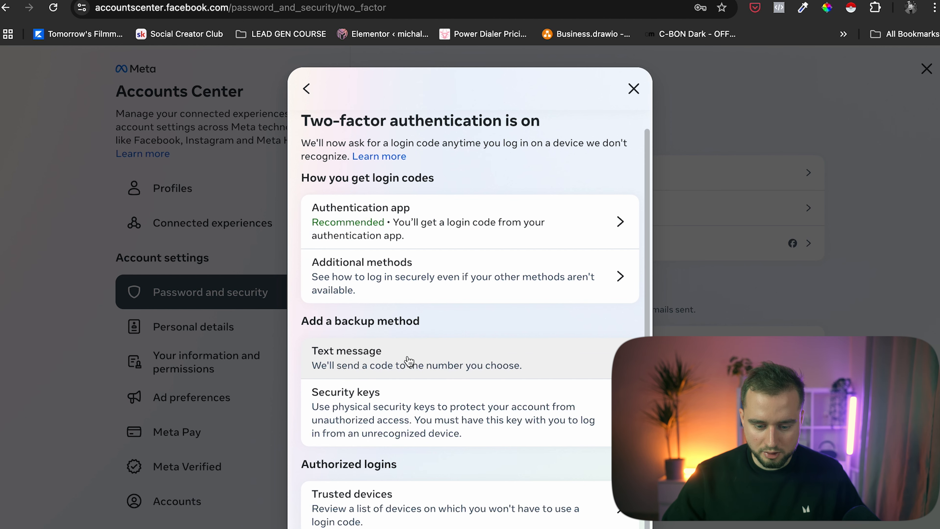
left_click(453, 232)
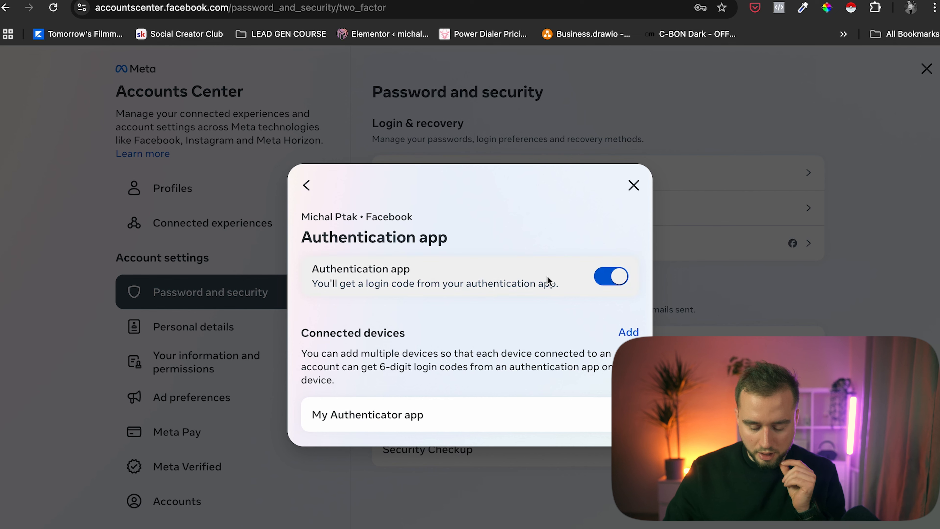
left_click(634, 185)
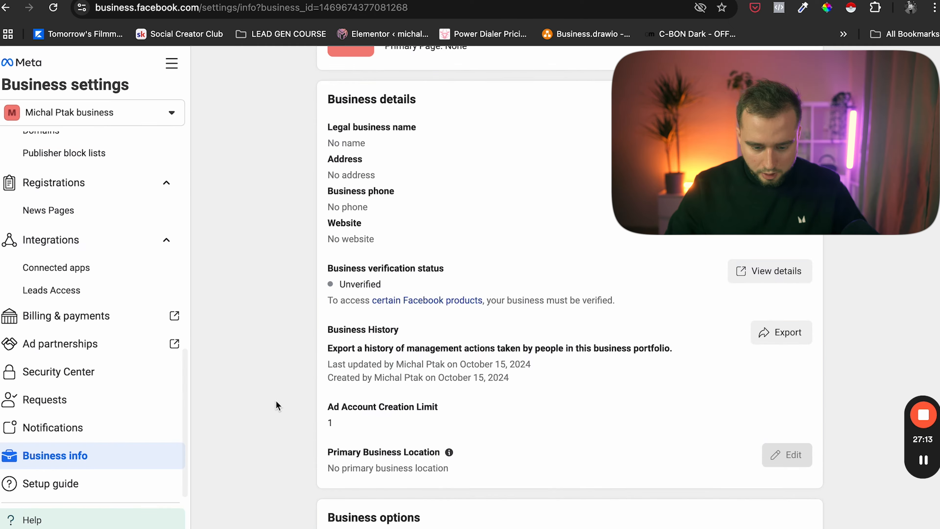
- In the Business options of Business info, set the two-factor authentication requirement to Everyone
scroll(276, 405, "down", 7)
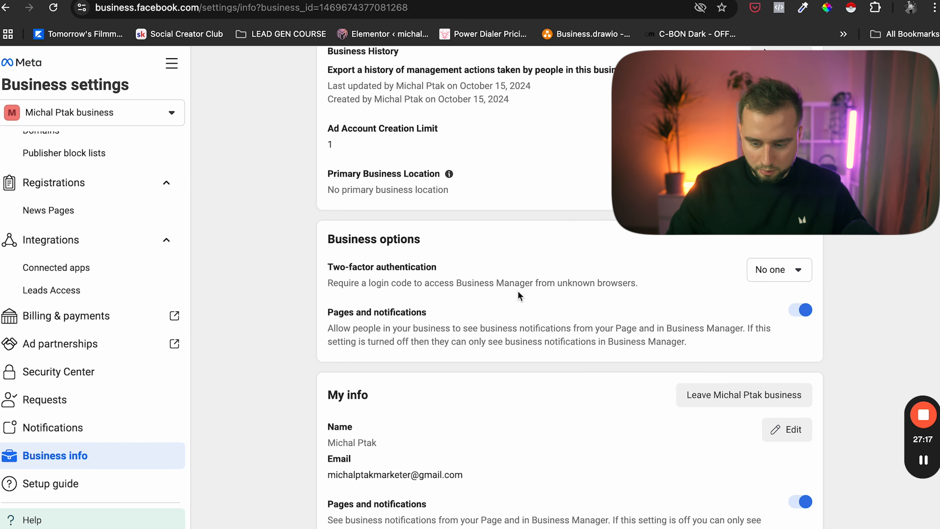
left_click(781, 272)
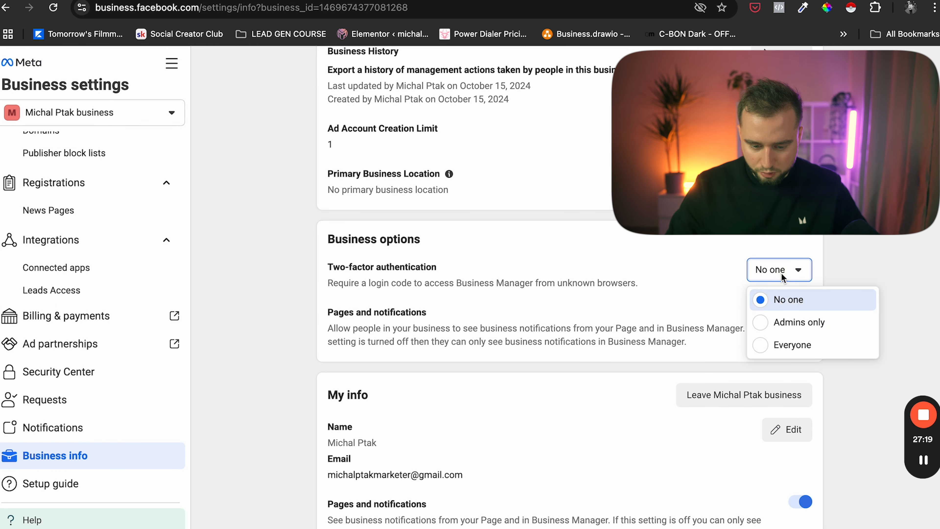
left_click(786, 350)
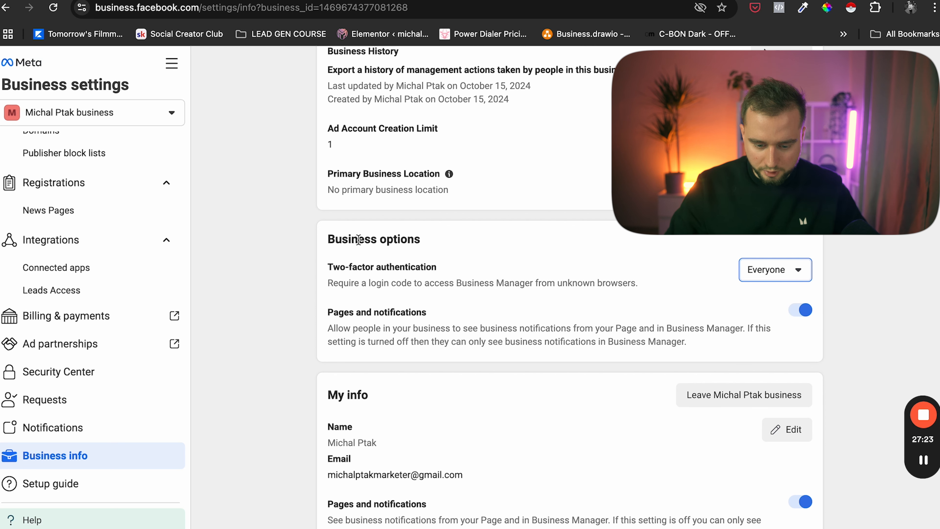
triple_click(338, 240)
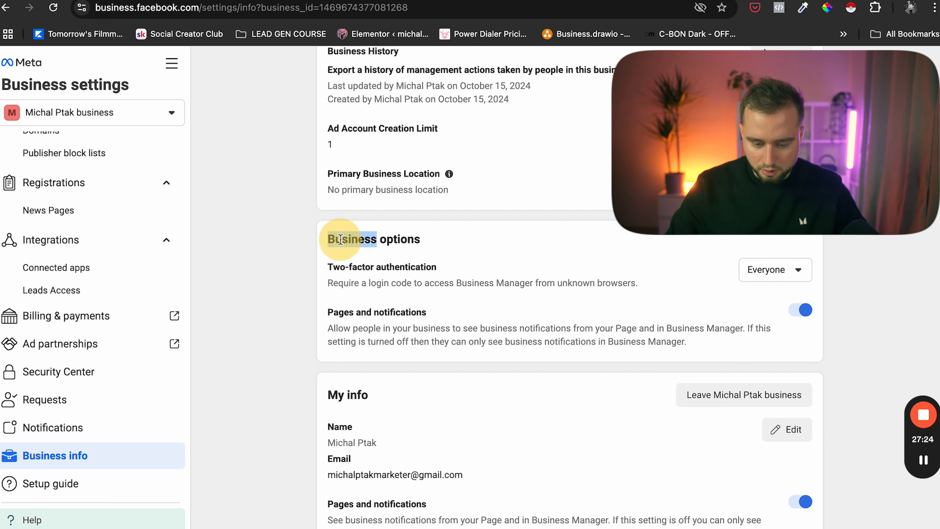
triple_click(362, 272)
triple_click(369, 285)
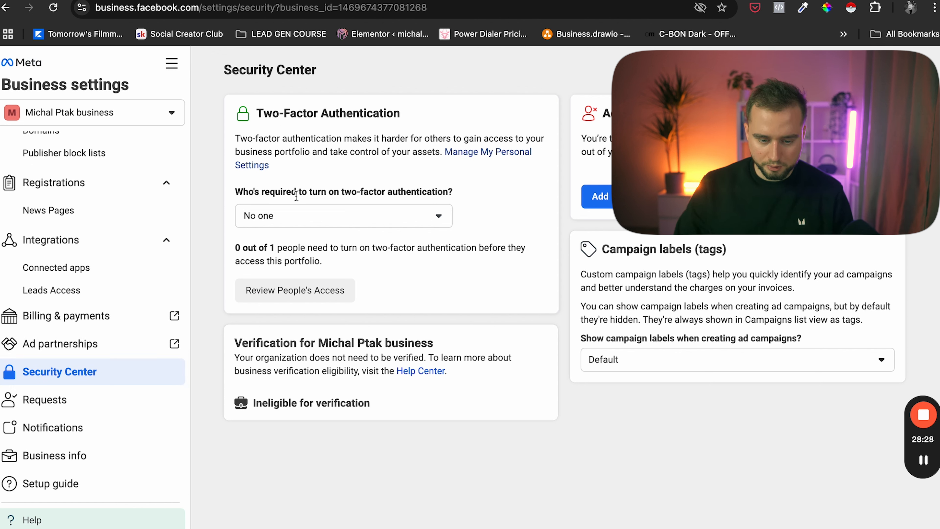
- In the Security Center, require two-factor authentication for Everyone and try to add another admin, dismissing the resulting dialog
left_click(304, 217)
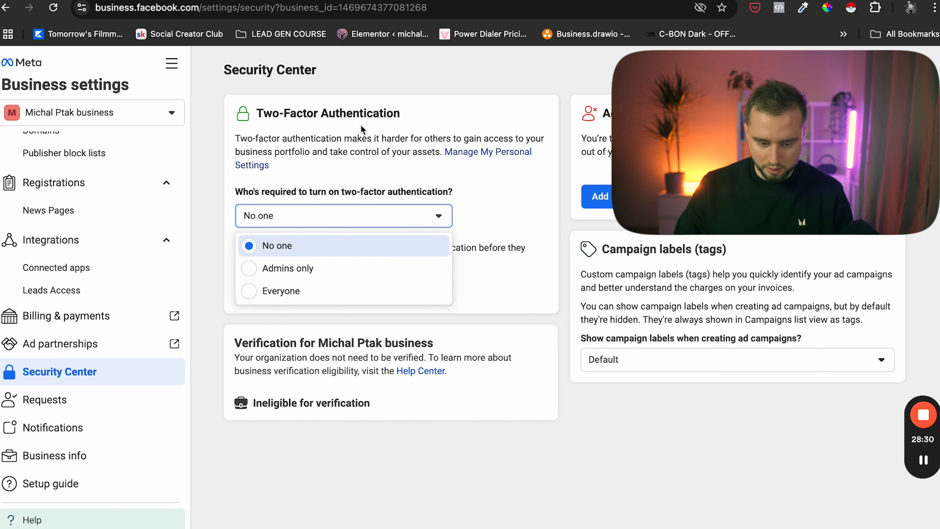
left_click(278, 292)
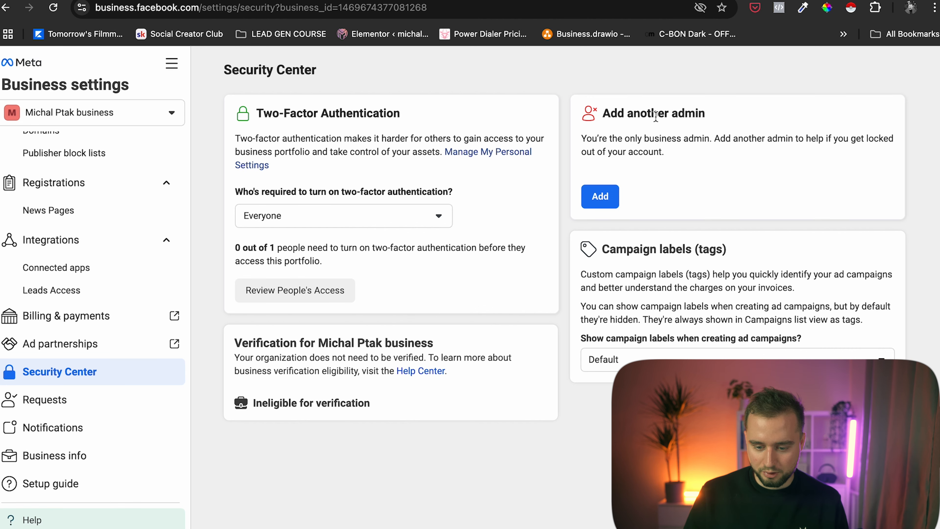
left_click(600, 204)
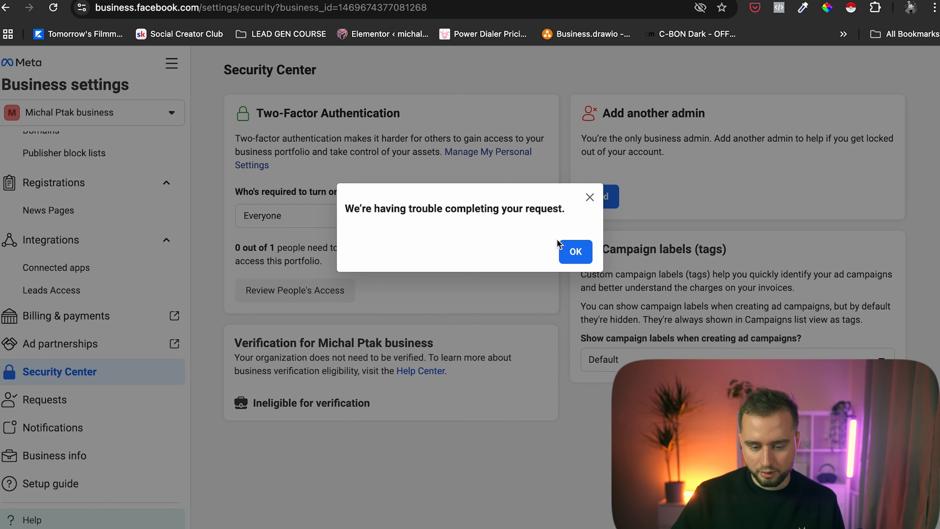
left_click(574, 255)
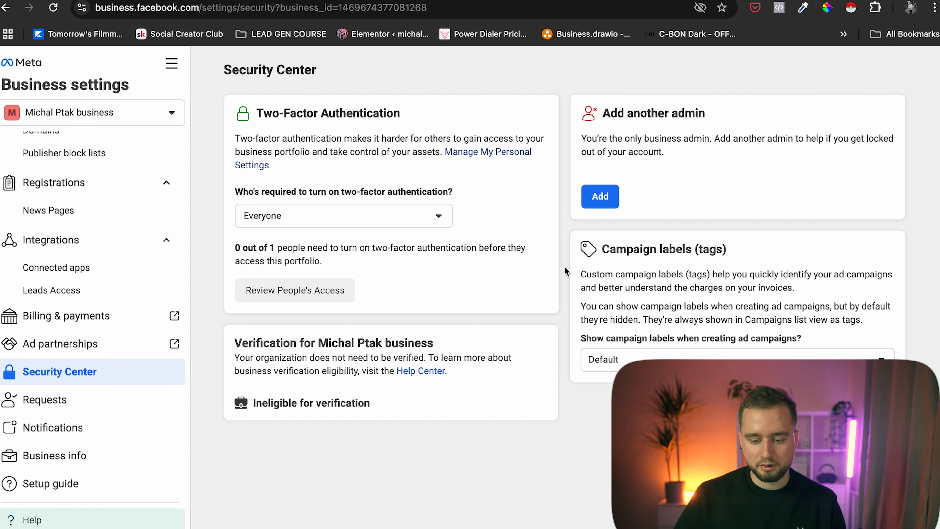
- Open the People list under Users and try to invite a person to the business portfolio, dismissing the resulting dialog
scroll(115, 293, "up", 10)
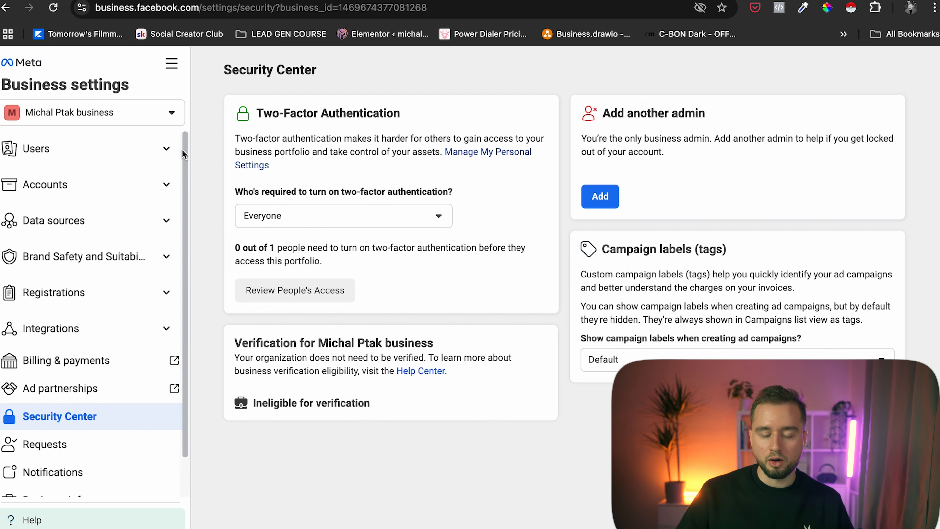
left_click(167, 149)
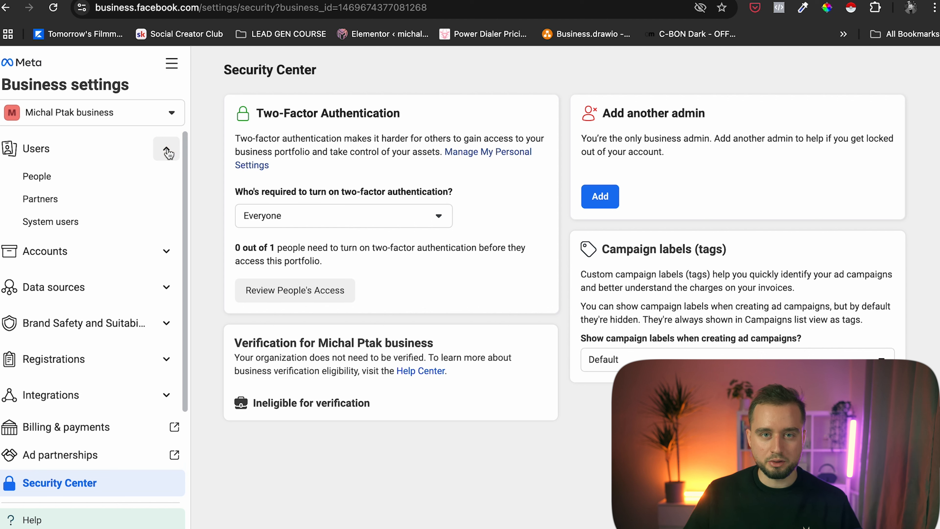
left_click(83, 184)
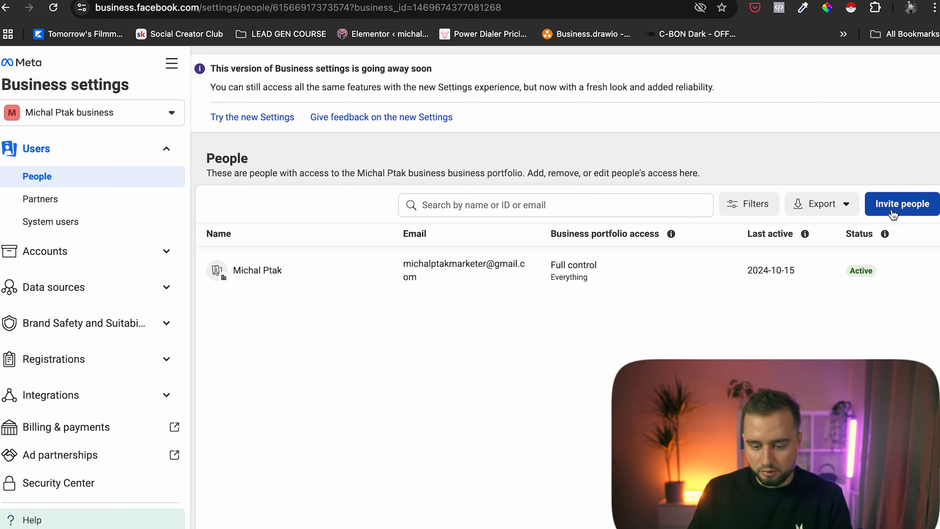
left_click(900, 205)
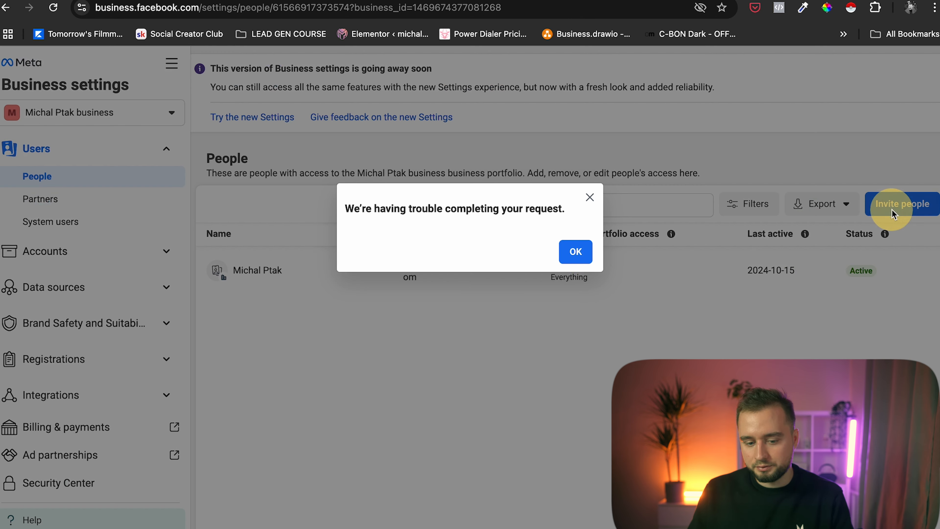
left_click(577, 260)
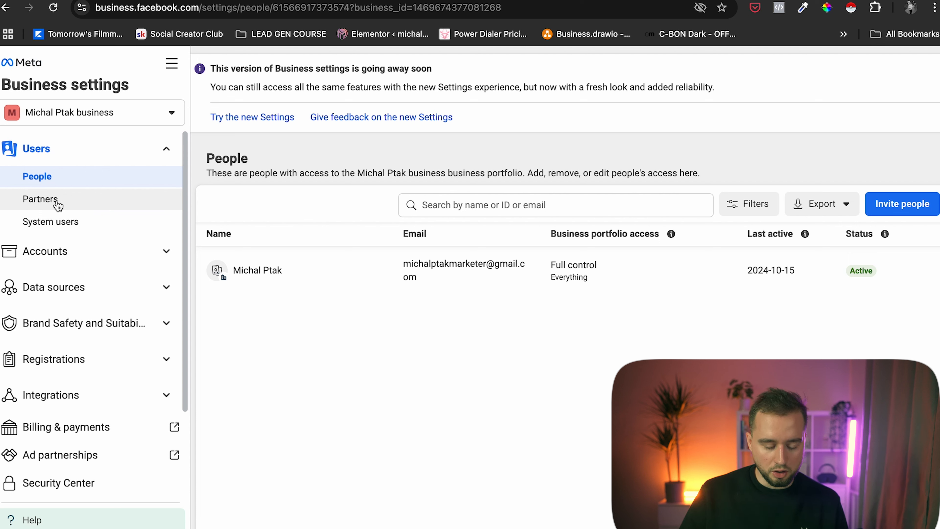
- Open Partners under Users and start adding a partner to assign assets to, ready to enter the Partner business ID
left_click(58, 203)
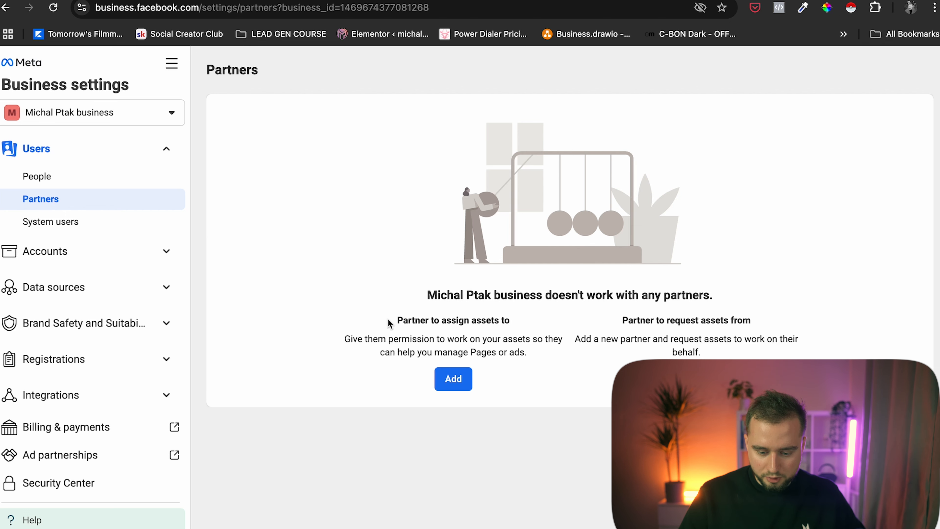
left_click_drag(399, 320, 544, 372)
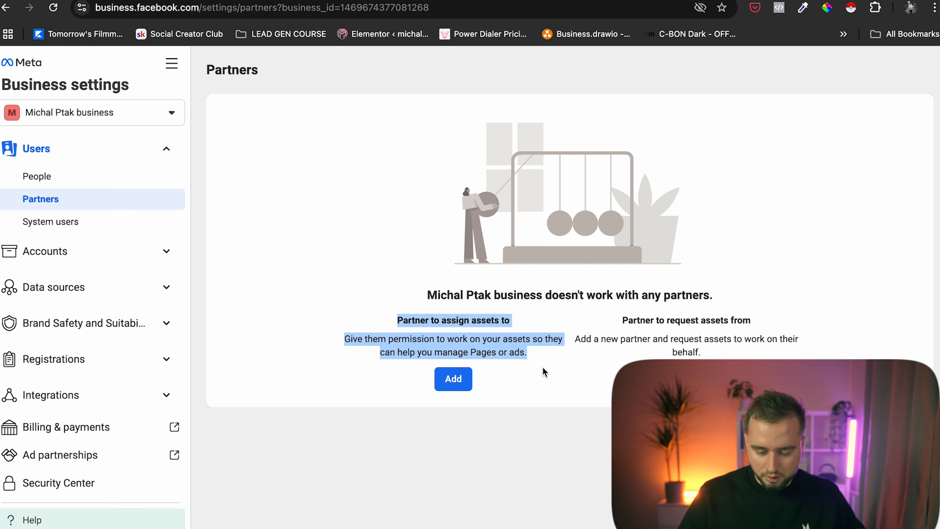
left_click(541, 366)
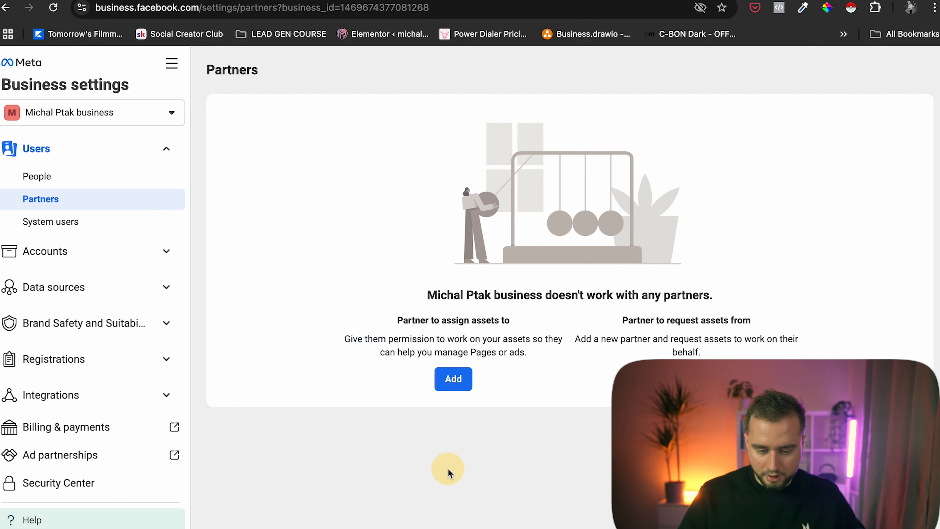
left_click(453, 385)
left_click(322, 340)
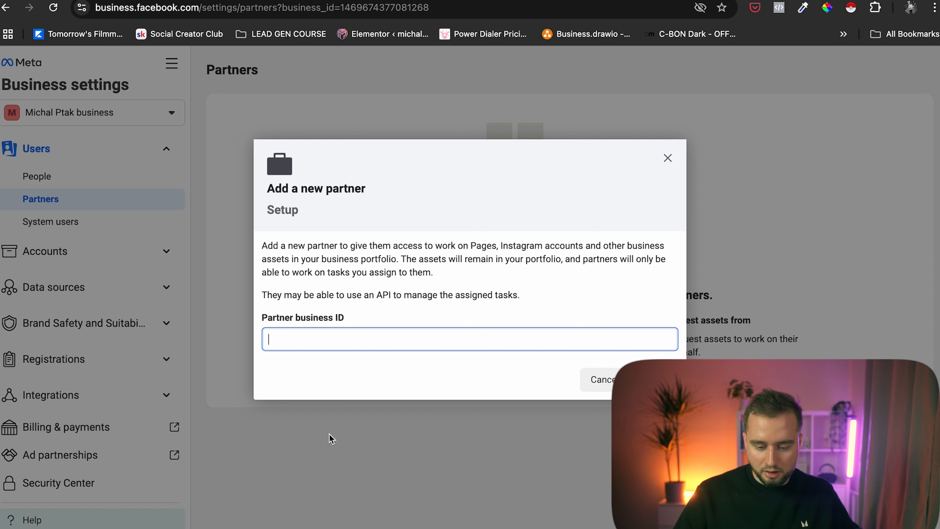
left_click(282, 423)
left_click(420, 339)
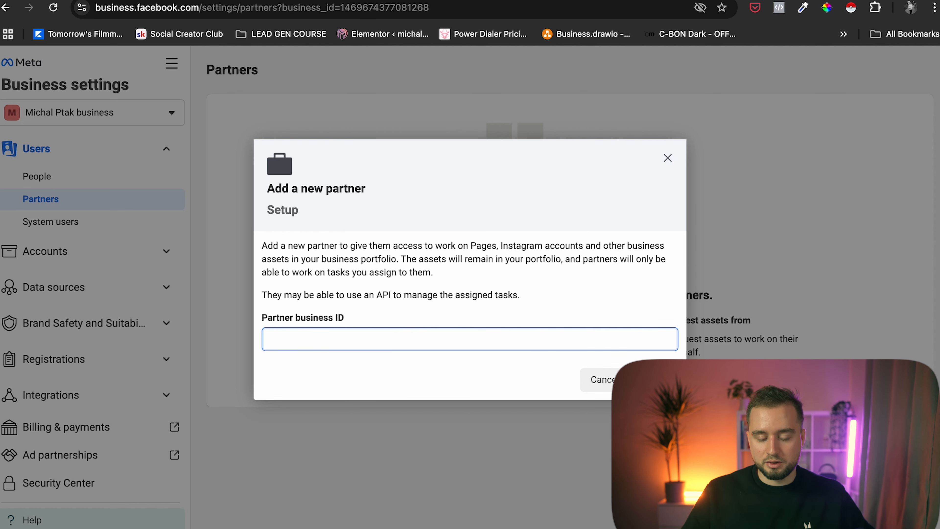